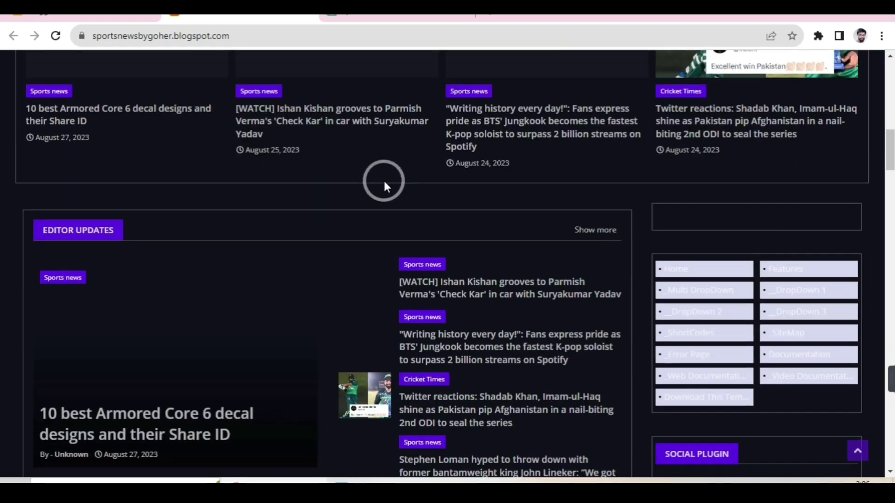
Look through the Sports News blog's homepage sections, from the header and featured stories down to the recent posts and categories.
{"action": "scroll", "coordinate": [411, 199], "scroll_direction": "up", "scroll_amount": 15}
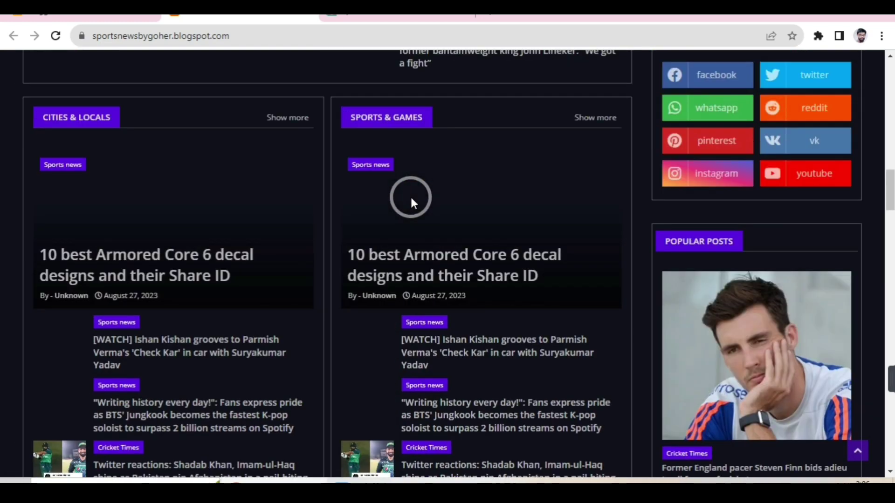
{"action": "scroll", "coordinate": [363, 166], "scroll_direction": "down", "scroll_amount": 8}
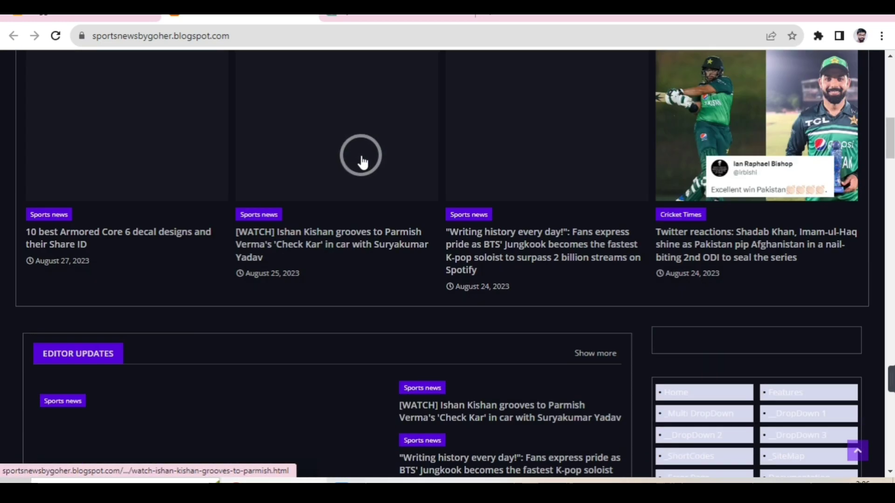
{"action": "scroll", "coordinate": [360, 154], "scroll_direction": "up", "scroll_amount": 8}
{"action": "scroll", "coordinate": [347, 140], "scroll_direction": "up", "scroll_amount": 8}
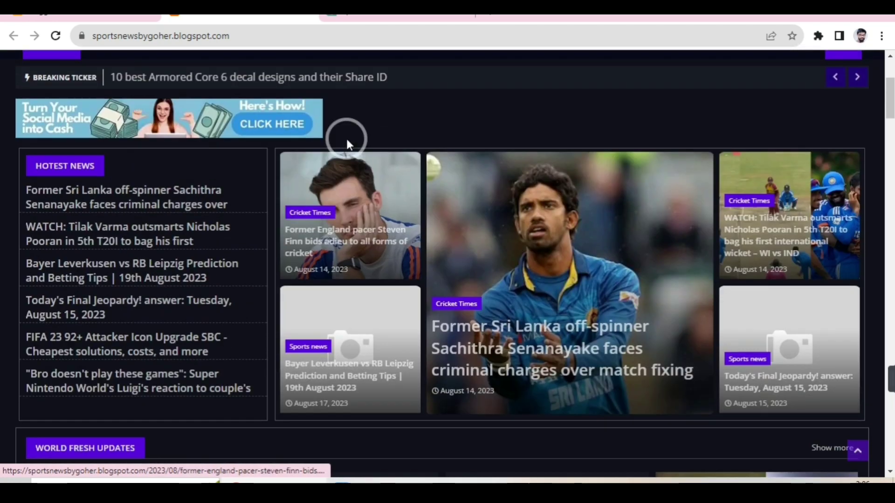
{"action": "scroll", "coordinate": [332, 107], "scroll_direction": "down", "scroll_amount": 9}
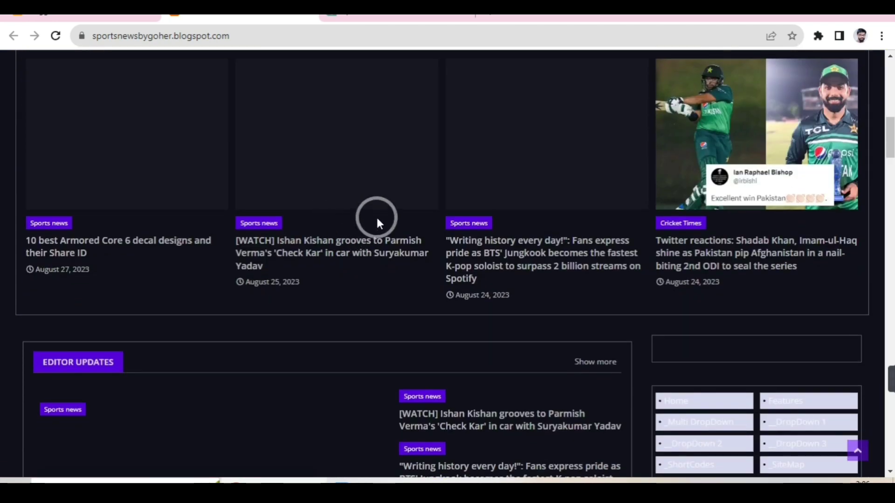
{"action": "scroll", "coordinate": [376, 216], "scroll_direction": "up", "scroll_amount": 8}
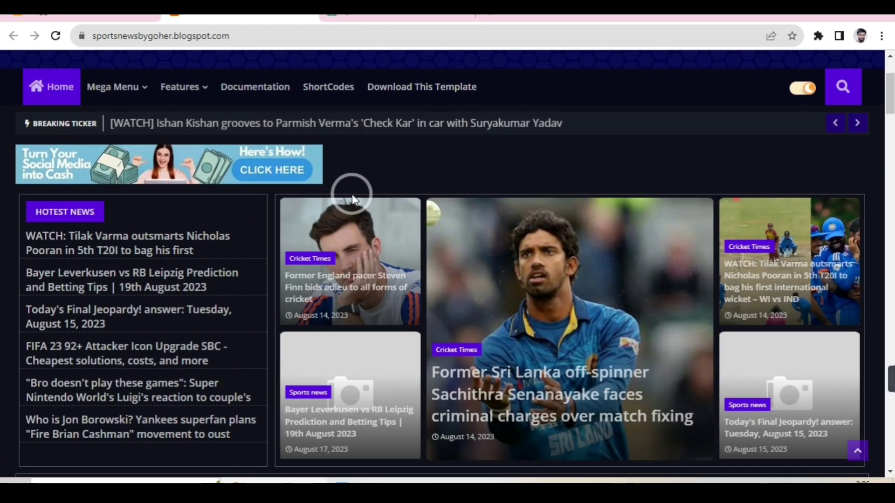
{"action": "scroll", "coordinate": [352, 192], "scroll_direction": "down", "scroll_amount": 12}
{"action": "scroll", "coordinate": [374, 228], "scroll_direction": "down", "scroll_amount": 12}
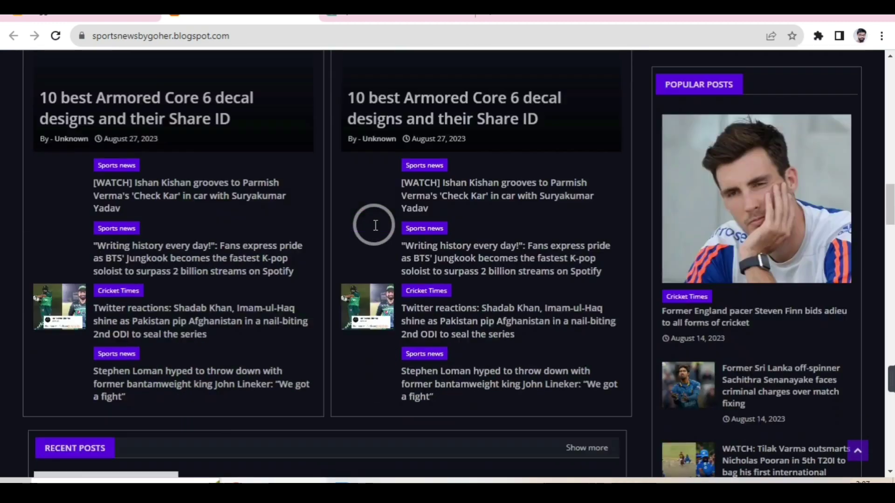
{"action": "scroll", "coordinate": [374, 225], "scroll_direction": "down", "scroll_amount": 12}
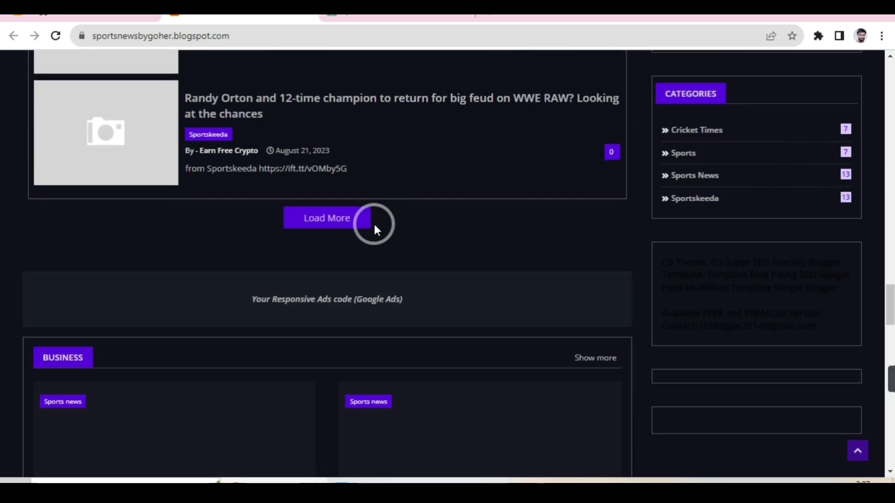
{"action": "scroll", "coordinate": [374, 223], "scroll_direction": "up", "scroll_amount": 10}
{"action": "scroll", "coordinate": [375, 216], "scroll_direction": "up", "scroll_amount": 10}
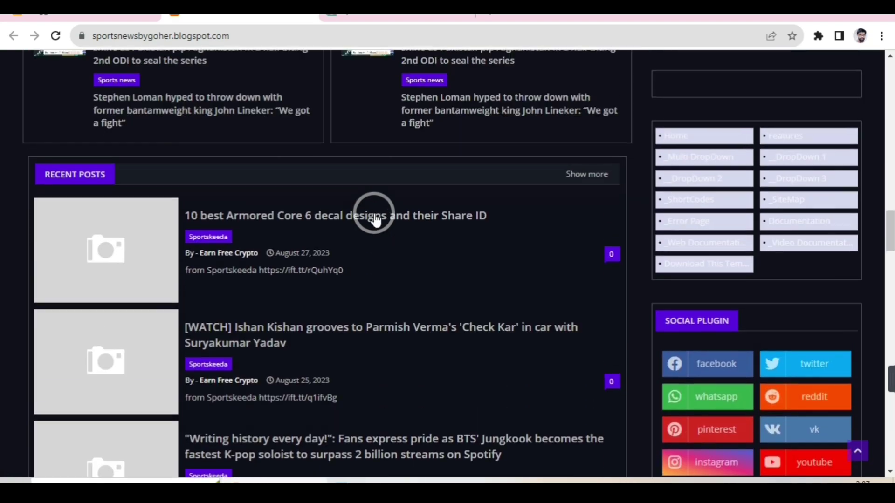
{"action": "scroll", "coordinate": [364, 172], "scroll_direction": "up", "scroll_amount": 10}
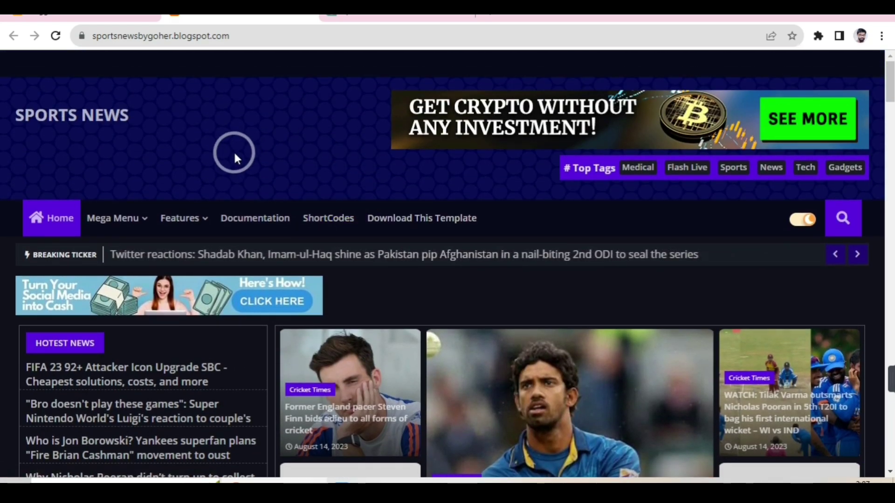
{"action": "scroll", "coordinate": [235, 155], "scroll_direction": "down", "scroll_amount": 12}
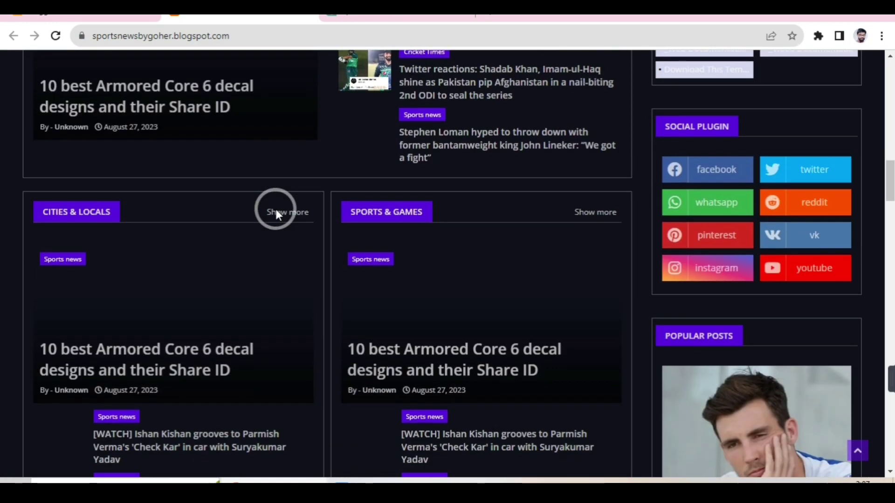
{"action": "scroll", "coordinate": [275, 207], "scroll_direction": "down", "scroll_amount": 5}
{"action": "scroll", "coordinate": [275, 207], "scroll_direction": "up", "scroll_amount": 15}
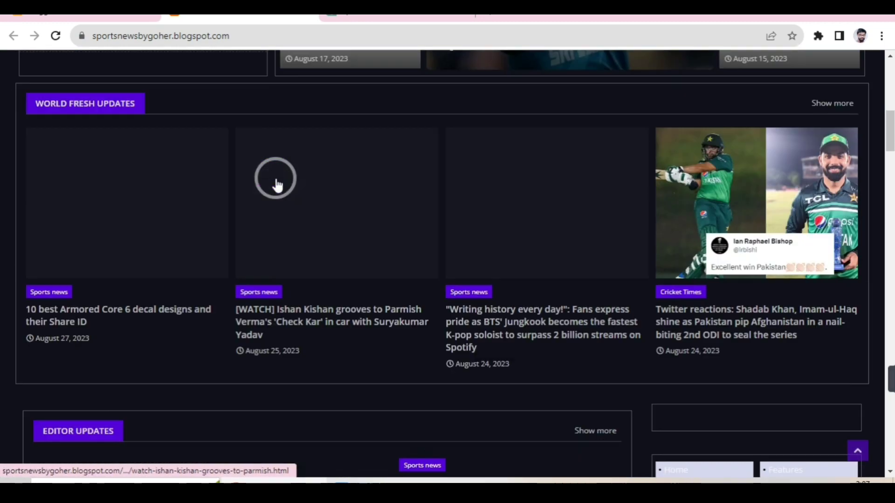
{"action": "scroll", "coordinate": [275, 181], "scroll_direction": "up", "scroll_amount": 10}
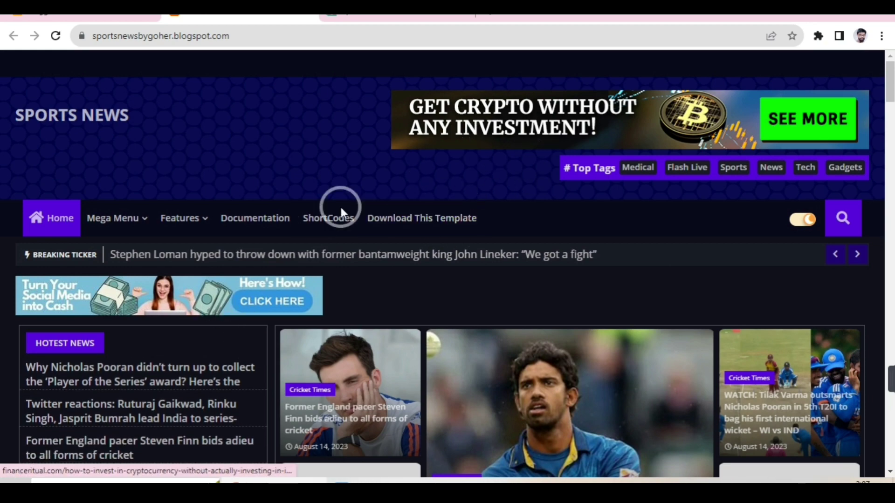
{"action": "scroll", "coordinate": [419, 240], "scroll_direction": "down", "scroll_amount": 5}
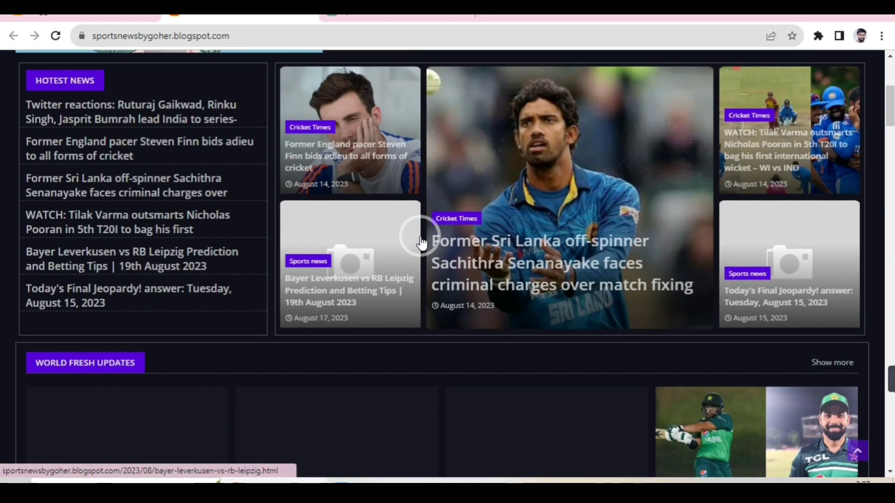
{"action": "scroll", "coordinate": [421, 242], "scroll_direction": "down", "scroll_amount": 5}
{"action": "scroll", "coordinate": [419, 240], "scroll_direction": "up", "scroll_amount": 11}
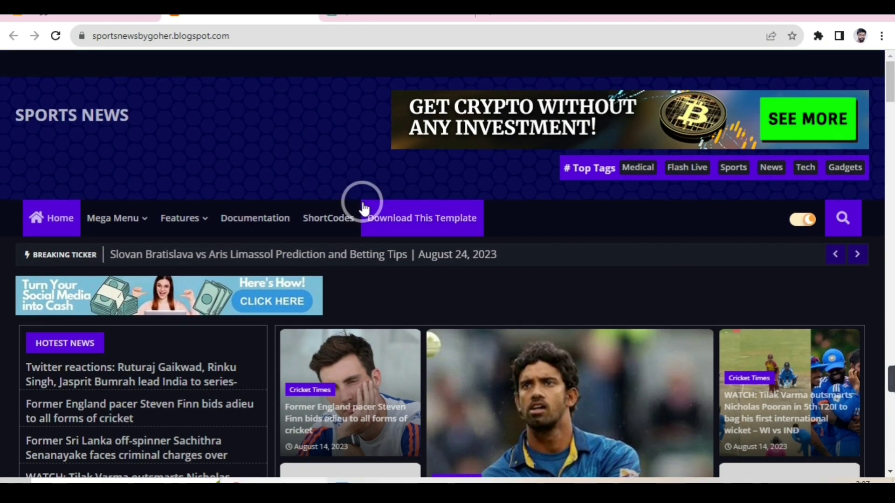
{"action": "scroll", "coordinate": [363, 206], "scroll_direction": "down", "scroll_amount": 12}
{"action": "scroll", "coordinate": [362, 200], "scroll_direction": "up", "scroll_amount": 9}
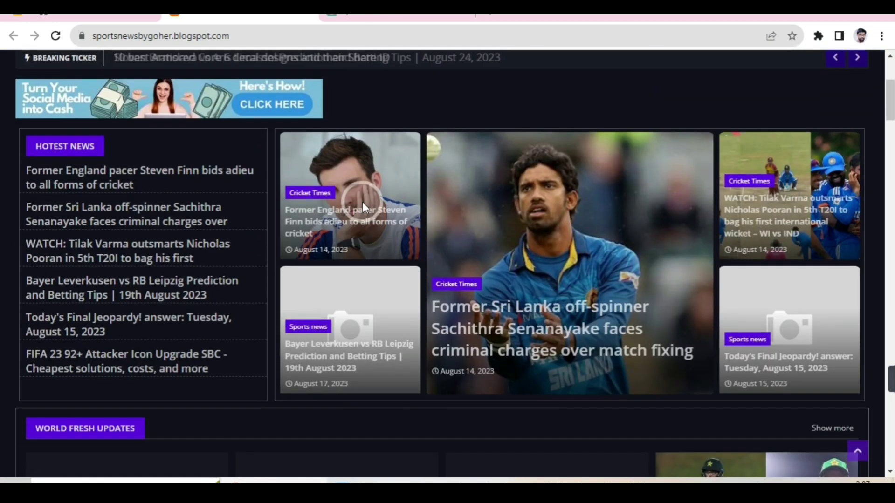
{"action": "scroll", "coordinate": [362, 202], "scroll_direction": "up", "scroll_amount": 4}
{"action": "scroll", "coordinate": [354, 205], "scroll_direction": "down", "scroll_amount": 12}
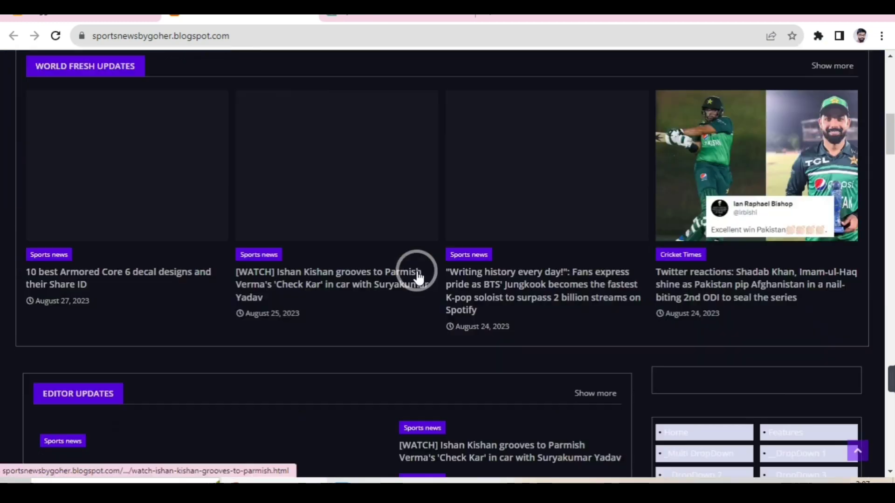
{"action": "scroll", "coordinate": [417, 270], "scroll_direction": "down", "scroll_amount": 2}
{"action": "scroll", "coordinate": [415, 265], "scroll_direction": "up", "scroll_amount": 14}
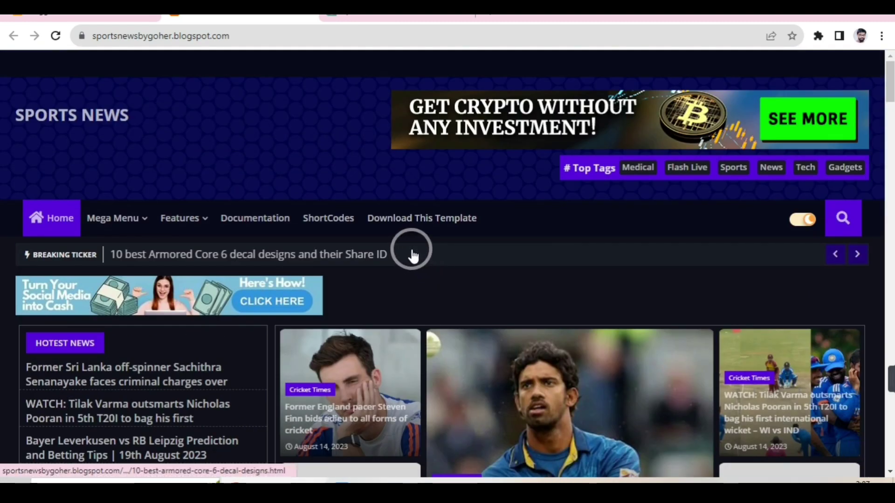
{"action": "scroll", "coordinate": [379, 279], "scroll_direction": "down", "scroll_amount": 10}
{"action": "scroll", "coordinate": [382, 284], "scroll_direction": "up", "scroll_amount": 7}
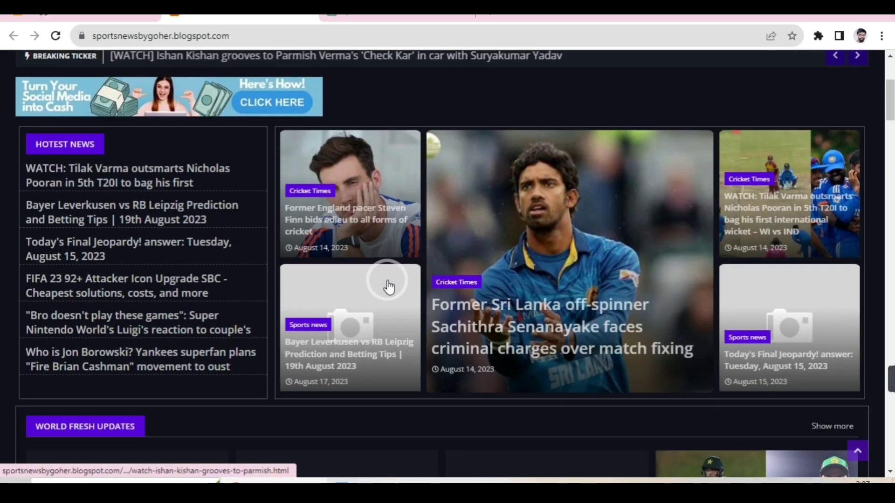
{"action": "scroll", "coordinate": [390, 282], "scroll_direction": "up", "scroll_amount": 4}
{"action": "scroll", "coordinate": [355, 228], "scroll_direction": "down", "scroll_amount": 7}
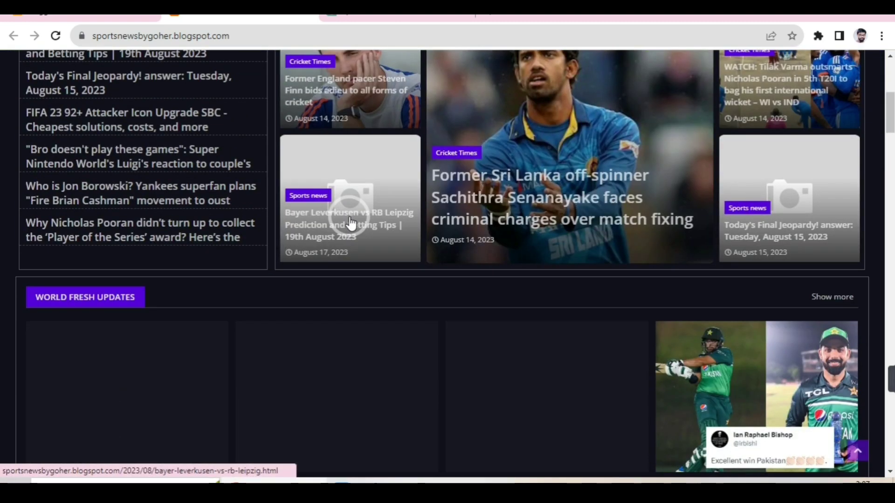
{"action": "scroll", "coordinate": [347, 216], "scroll_direction": "up", "scroll_amount": 7}
{"action": "scroll", "coordinate": [352, 222], "scroll_direction": "down", "scroll_amount": 9}
{"action": "scroll", "coordinate": [336, 201], "scroll_direction": "up", "scroll_amount": 9}
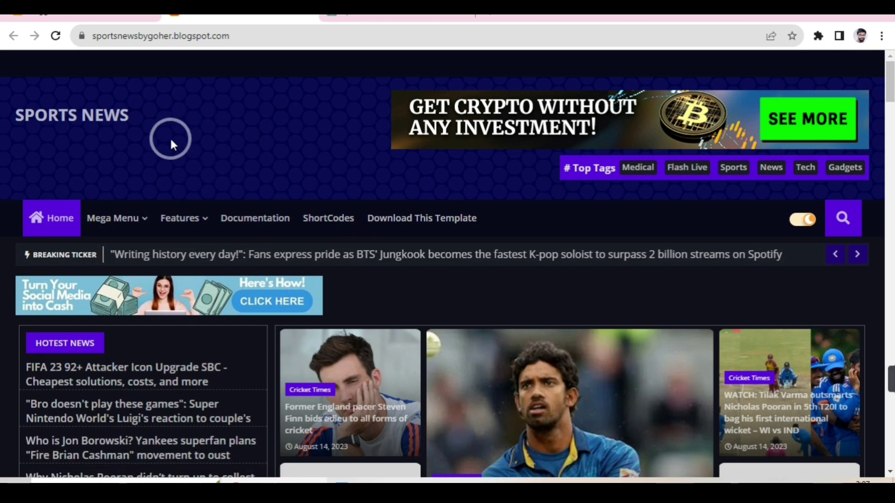
Switch to the Blogger dashboard and look through the list of published posts.
{"action": "left_click", "coordinate": [83, 19]}
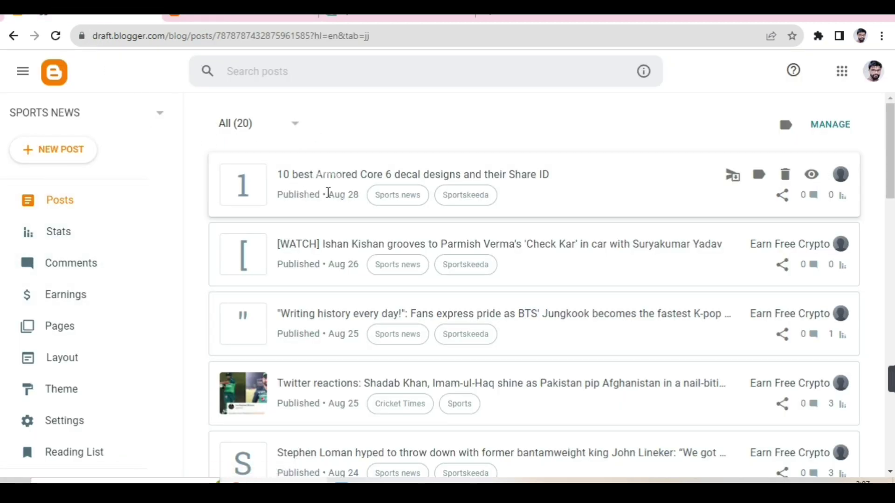
{"action": "scroll", "coordinate": [299, 282], "scroll_direction": "down", "scroll_amount": 8}
{"action": "scroll", "coordinate": [298, 282], "scroll_direction": "up", "scroll_amount": 8}
{"action": "scroll", "coordinate": [164, 300], "scroll_direction": "down", "scroll_amount": 3}
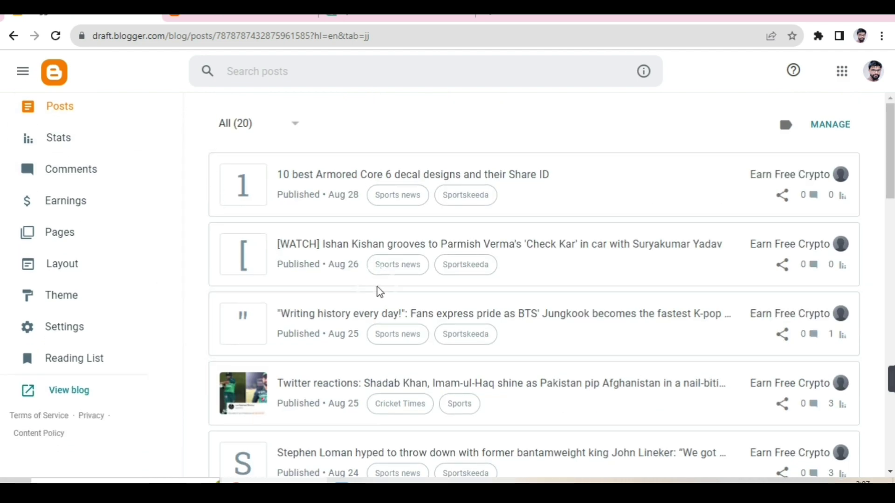
{"action": "scroll", "coordinate": [303, 221], "scroll_direction": "down", "scroll_amount": 5}
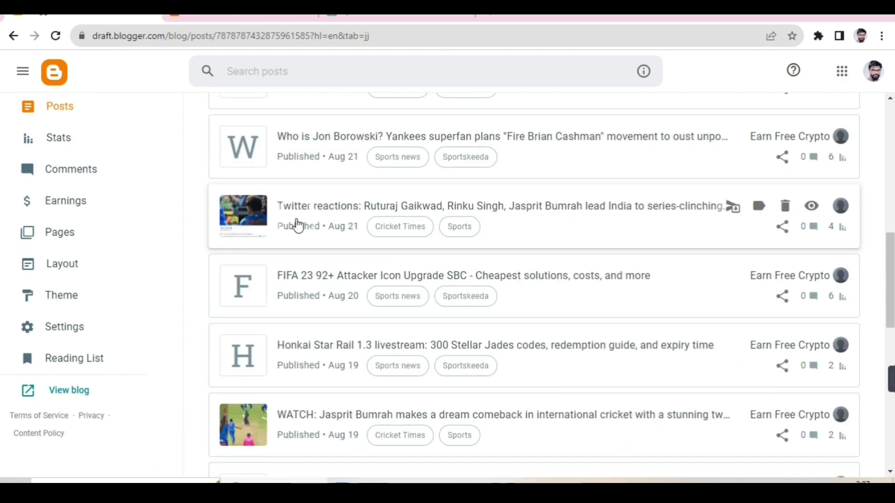
{"action": "scroll", "coordinate": [288, 222], "scroll_direction": "up", "scroll_amount": 4}
{"action": "scroll", "coordinate": [172, 172], "scroll_direction": "up", "scroll_amount": 3}
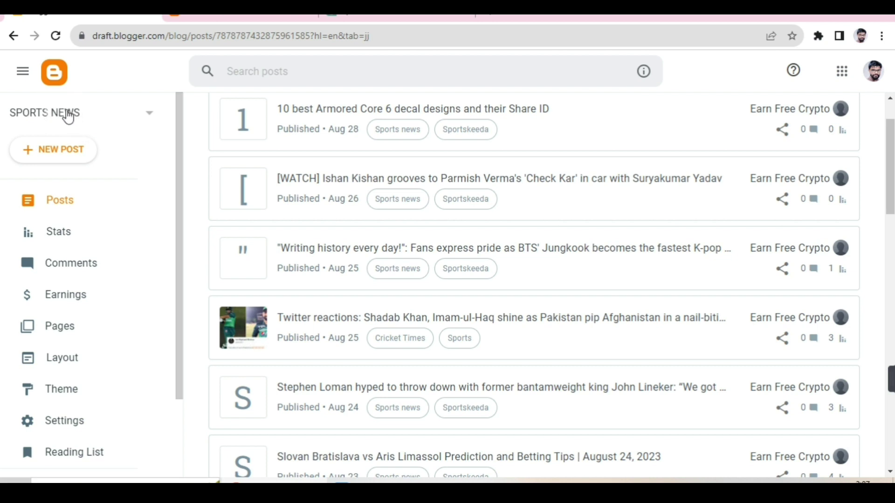
Choose SPORTS NEWS as the blog to manage and open its settings.
{"action": "left_click", "coordinate": [85, 122]}
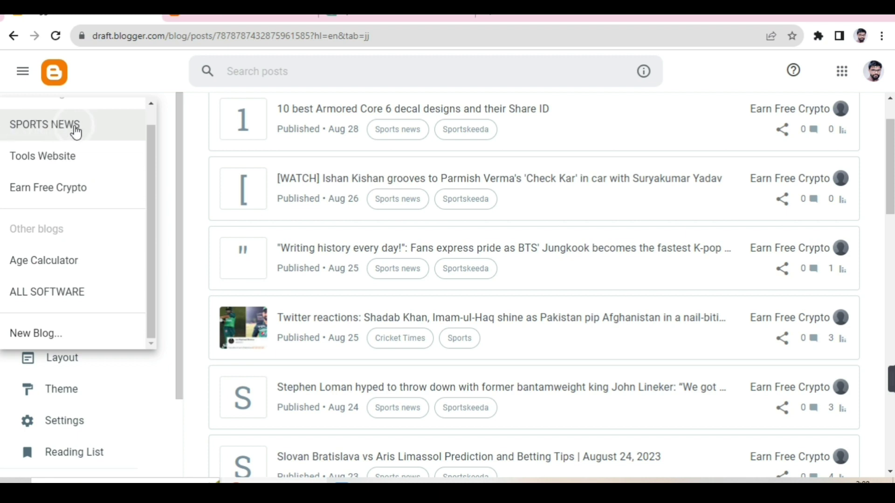
{"action": "left_click", "coordinate": [75, 131]}
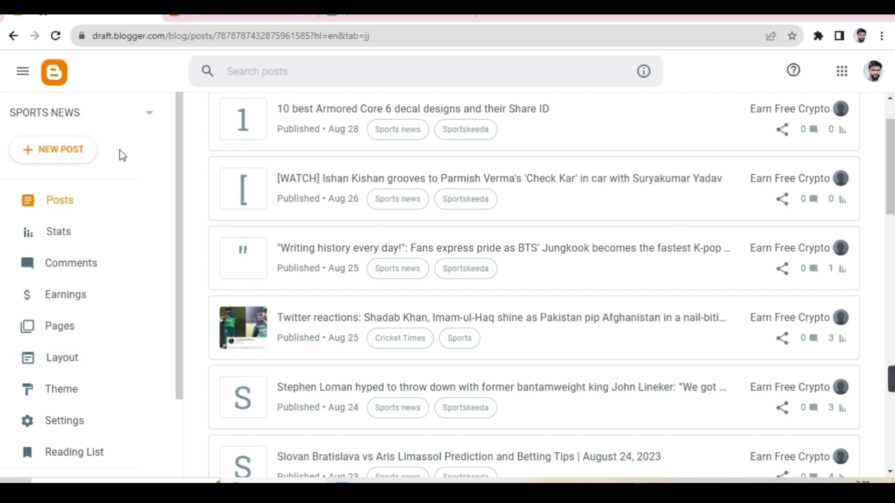
{"action": "scroll", "coordinate": [95, 181], "scroll_direction": "down", "scroll_amount": 3}
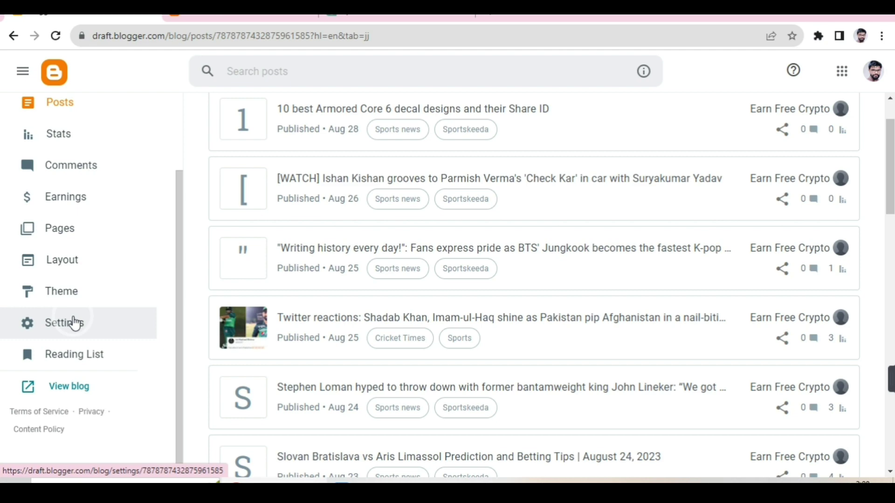
{"action": "left_click", "coordinate": [76, 323]}
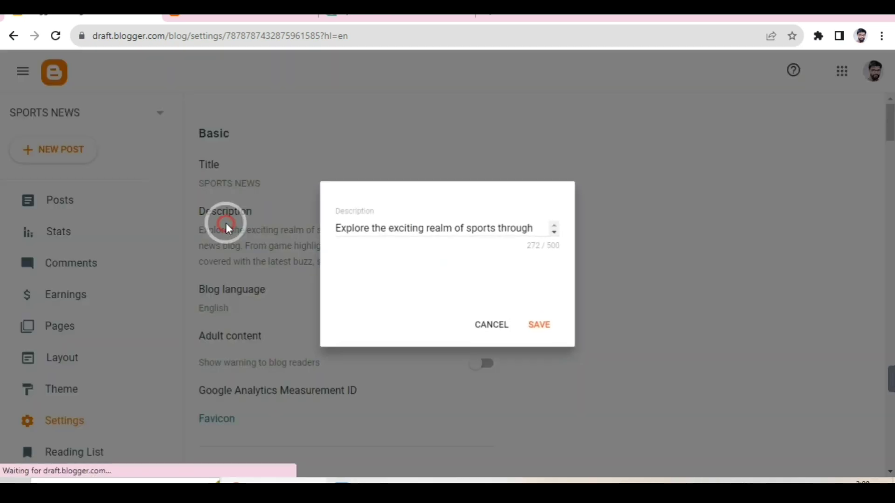
Open the blog description in the basic settings for editing and clear its entire text.
{"action": "left_click", "coordinate": [226, 222]}
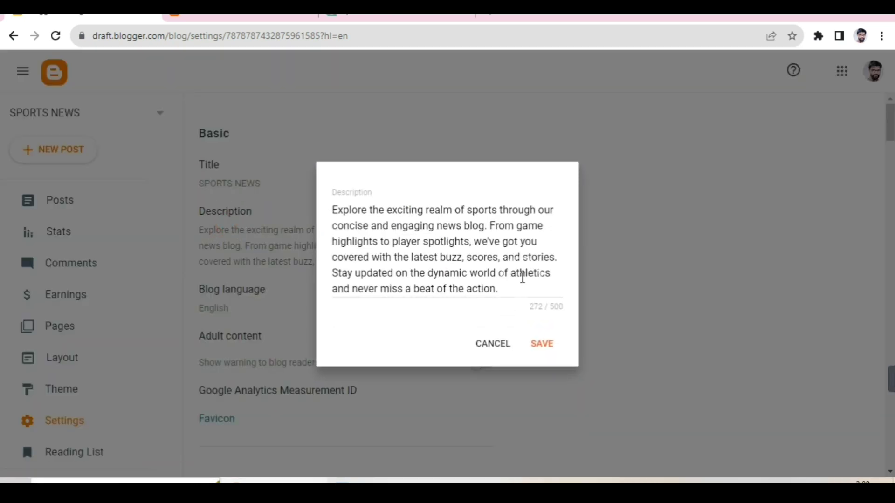
{"action": "left_click_drag", "start_coordinate": [522, 289], "coordinate": [289, 209]}
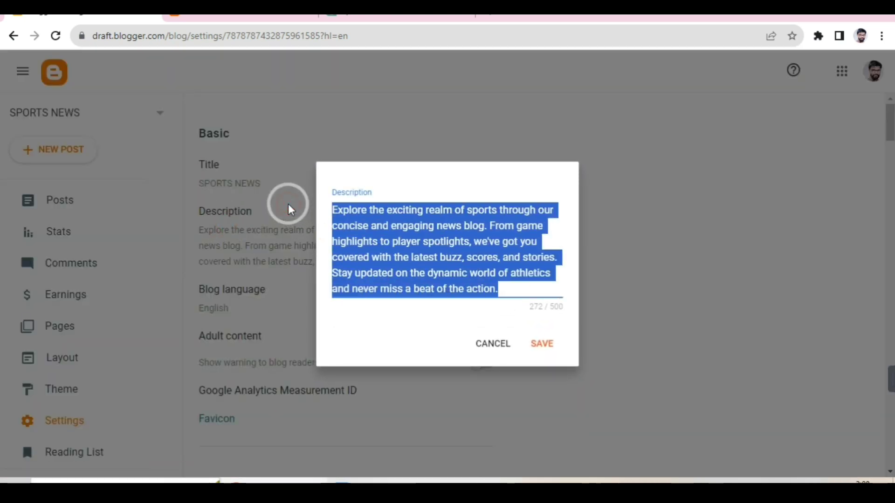
{"action": "key", "text": "BackSpace"}
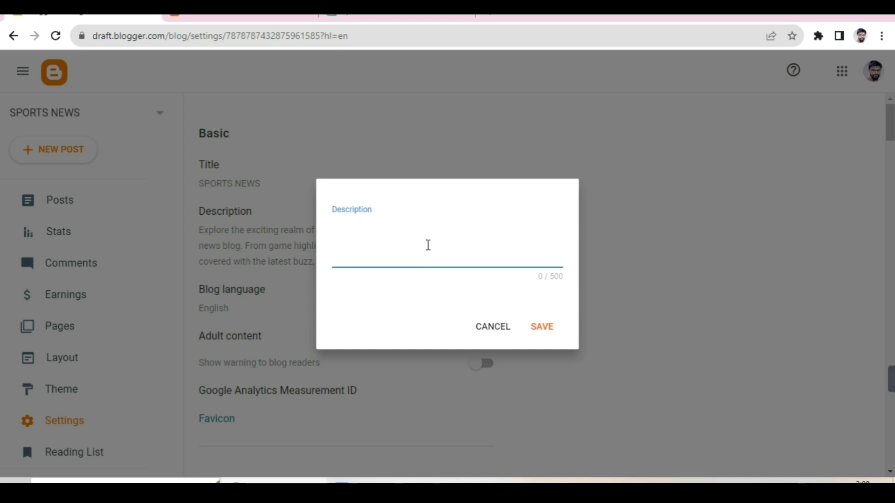
Switch to the ChatGPT conversation and copy the 100-word version of the website description.
{"action": "left_click", "coordinate": [359, 18]}
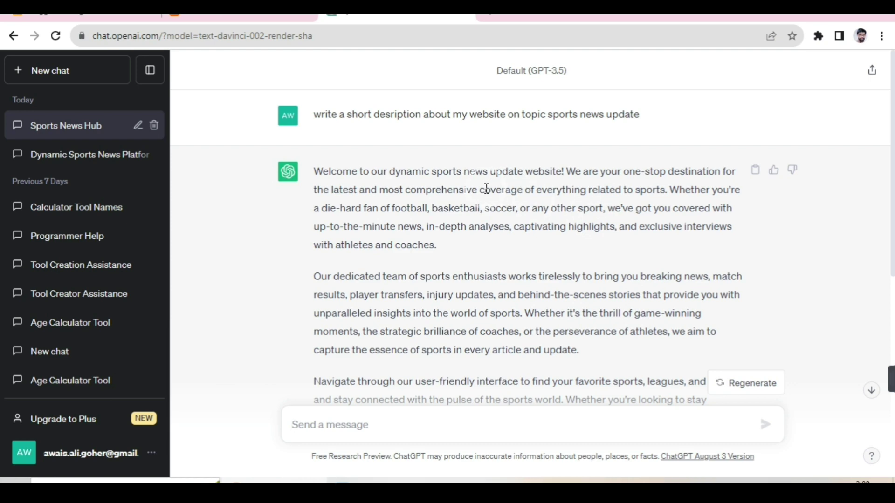
{"action": "scroll", "coordinate": [486, 188], "scroll_direction": "down", "scroll_amount": 5}
{"action": "scroll", "coordinate": [468, 198], "scroll_direction": "up", "scroll_amount": 3}
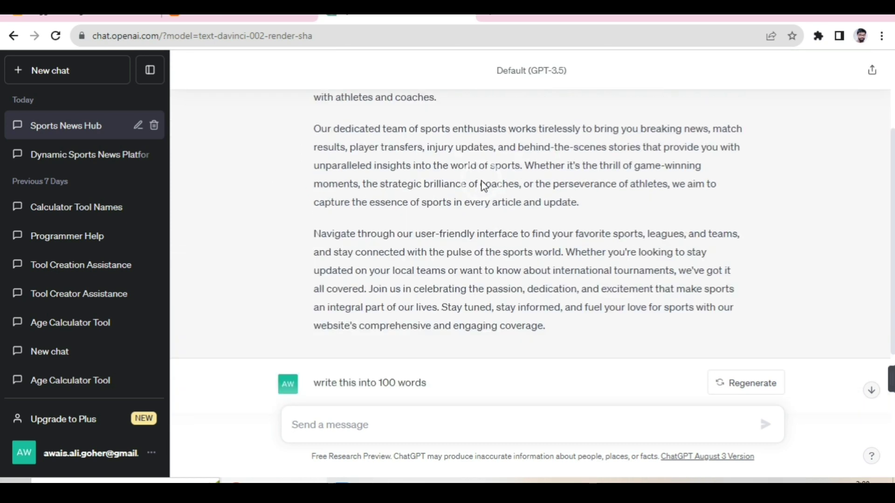
{"action": "scroll", "coordinate": [365, 304], "scroll_direction": "down", "scroll_amount": 1}
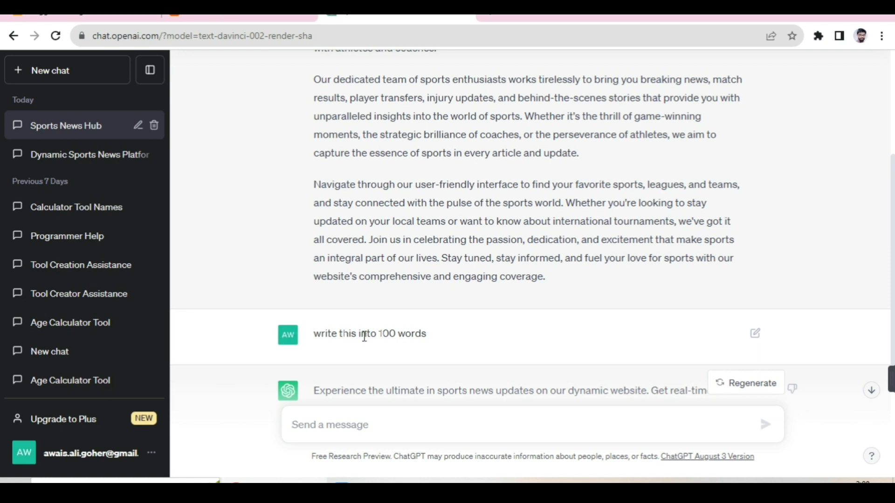
{"action": "scroll", "coordinate": [465, 259], "scroll_direction": "down", "scroll_amount": 4}
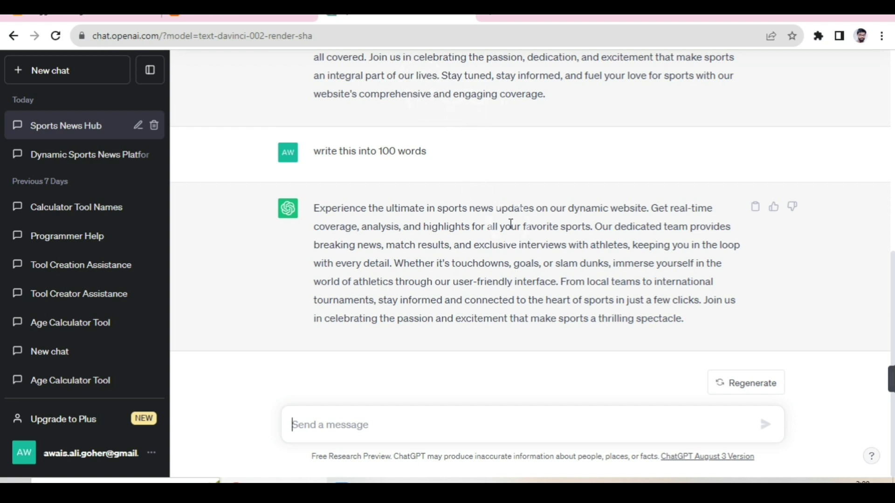
{"action": "left_click_drag", "start_coordinate": [684, 320], "coordinate": [310, 216]}
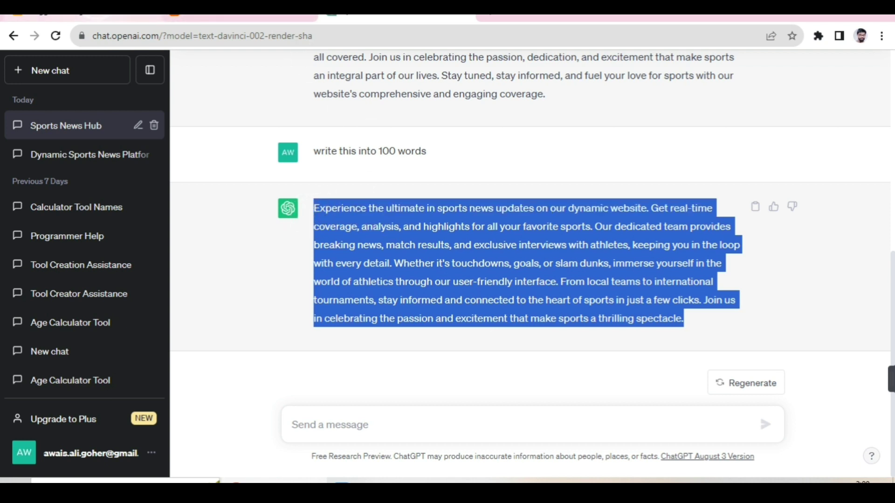
Return to Blogger, paste the ChatGPT text as the blog description, ending it at "stay informed and connected.", and save it.
{"action": "left_click", "coordinate": [233, 17]}
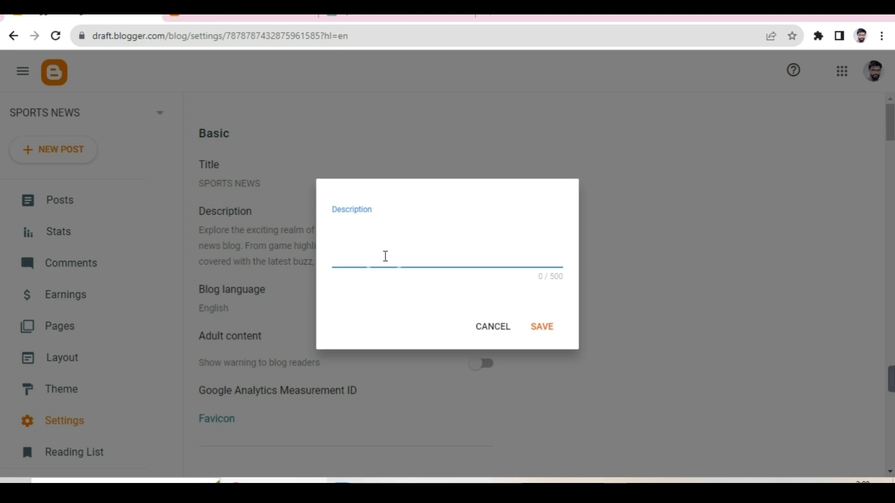
{"action": "key", "text": "ctrl+v"}
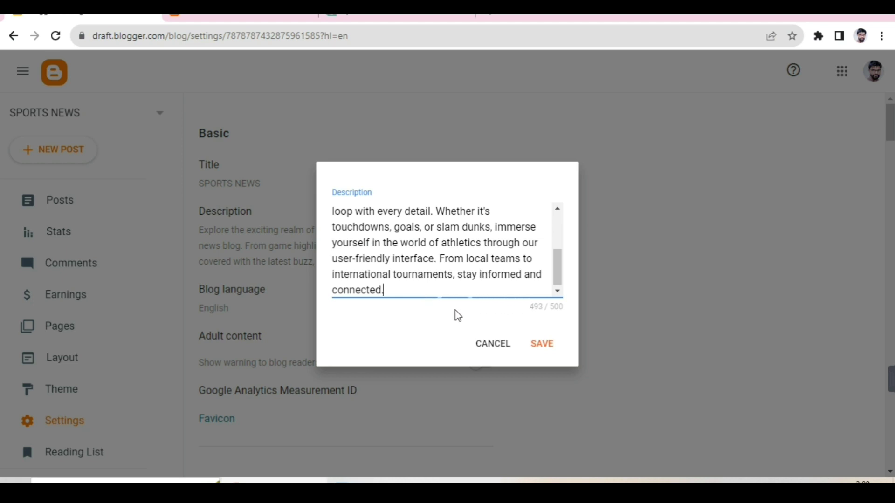
{"action": "left_click", "coordinate": [540, 345]}
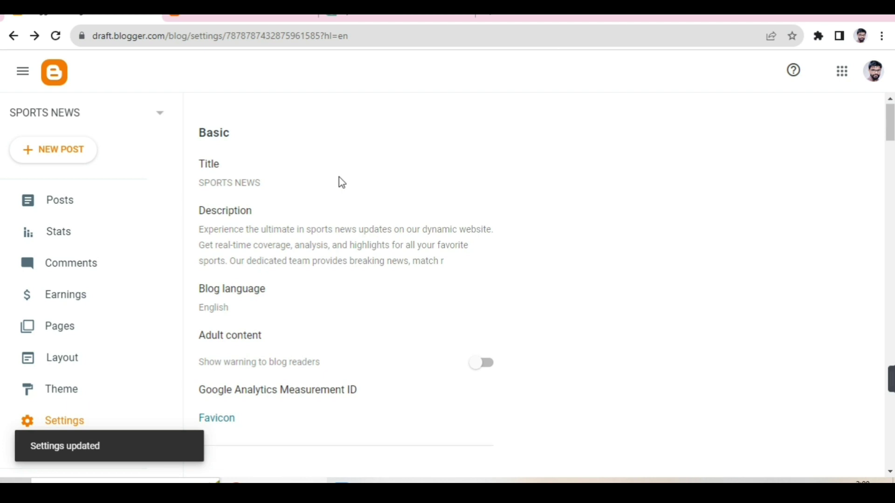
Turn search engine visibility off and back on in the privacy settings.
{"action": "scroll", "coordinate": [363, 186], "scroll_direction": "down", "scroll_amount": 3}
{"action": "scroll", "coordinate": [395, 192], "scroll_direction": "down", "scroll_amount": 5}
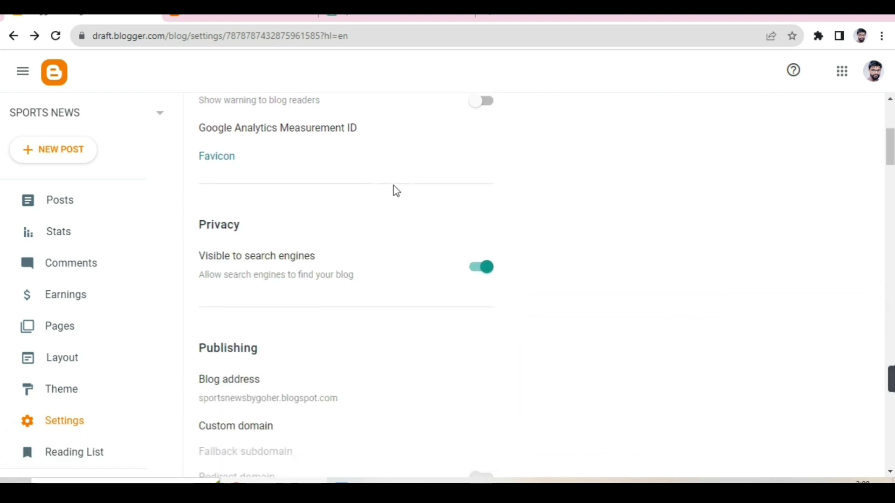
{"action": "scroll", "coordinate": [396, 191], "scroll_direction": "up", "scroll_amount": 1}
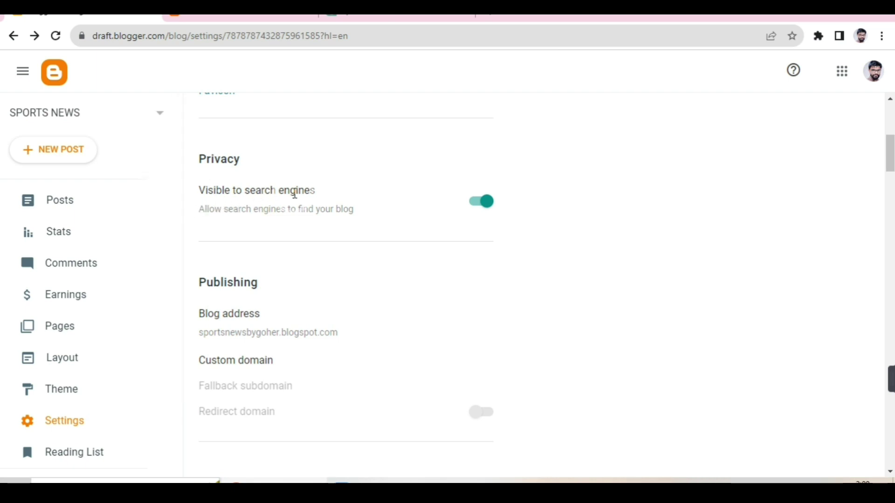
{"action": "left_click", "coordinate": [477, 203]}
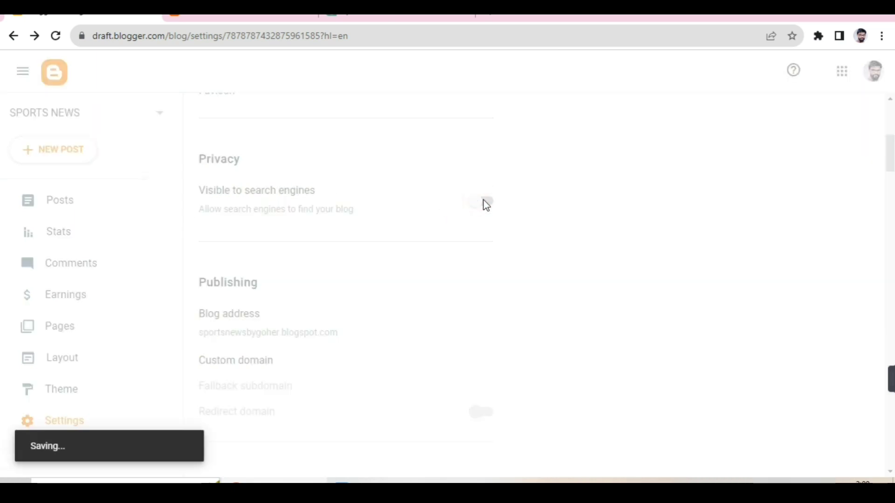
{"action": "left_click", "coordinate": [486, 203]}
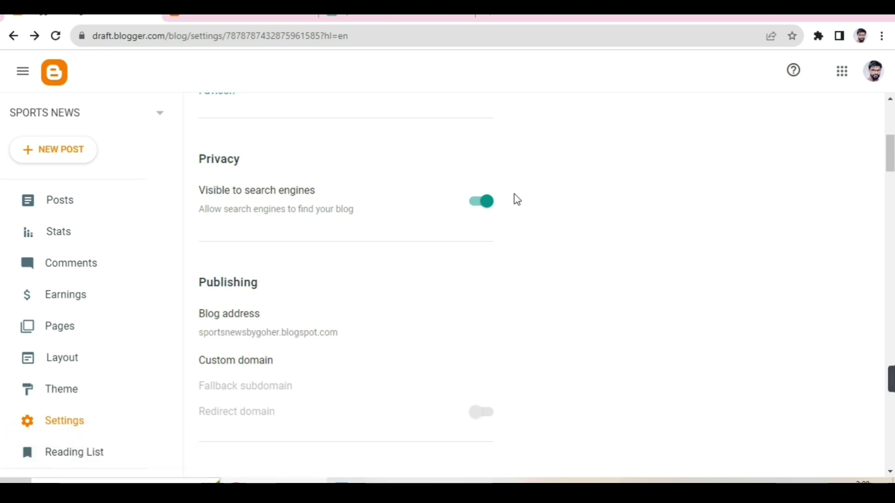
Look through the publishing, HTTPS, permissions, posts, comments, email and formatting settings down to the meta tags.
{"action": "scroll", "coordinate": [526, 210], "scroll_direction": "down", "scroll_amount": 5}
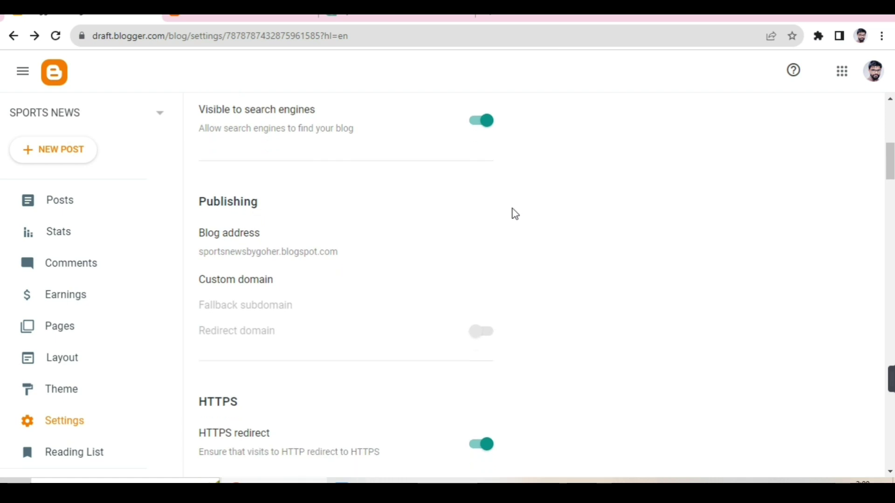
{"action": "scroll", "coordinate": [514, 216], "scroll_direction": "down", "scroll_amount": 2}
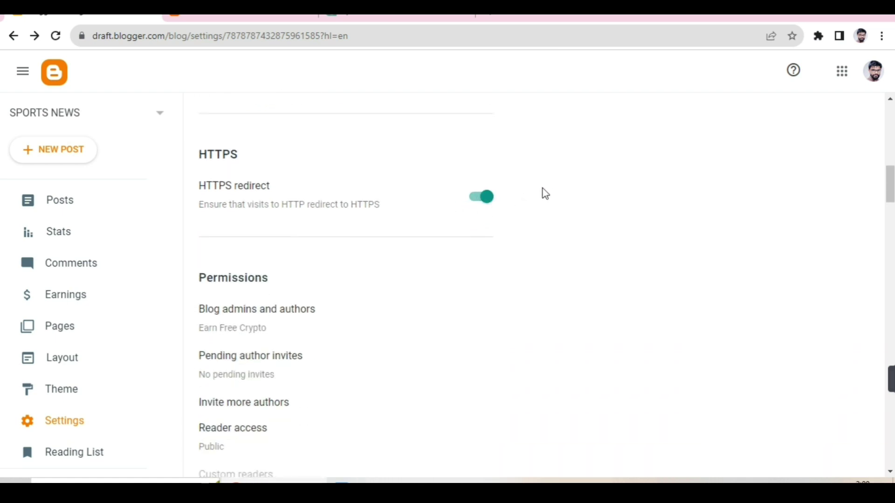
{"action": "scroll", "coordinate": [545, 194], "scroll_direction": "down", "scroll_amount": 3}
{"action": "scroll", "coordinate": [468, 210], "scroll_direction": "down", "scroll_amount": 7}
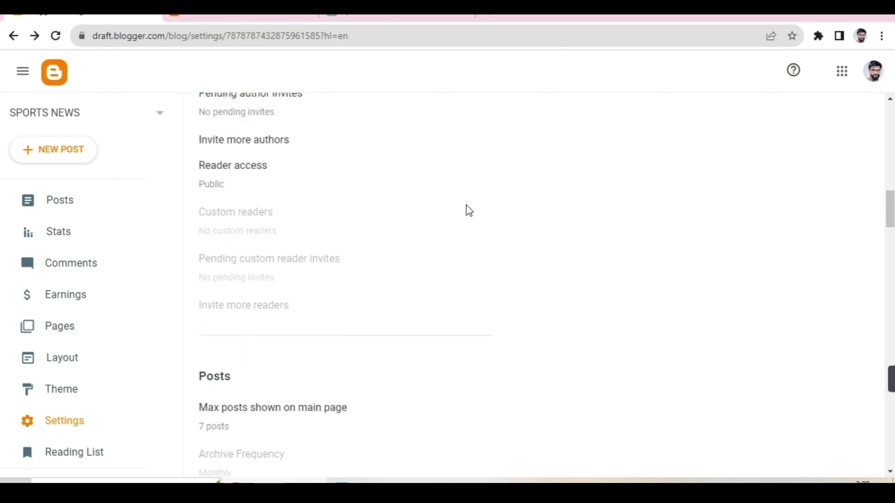
{"action": "scroll", "coordinate": [459, 204], "scroll_direction": "down", "scroll_amount": 8}
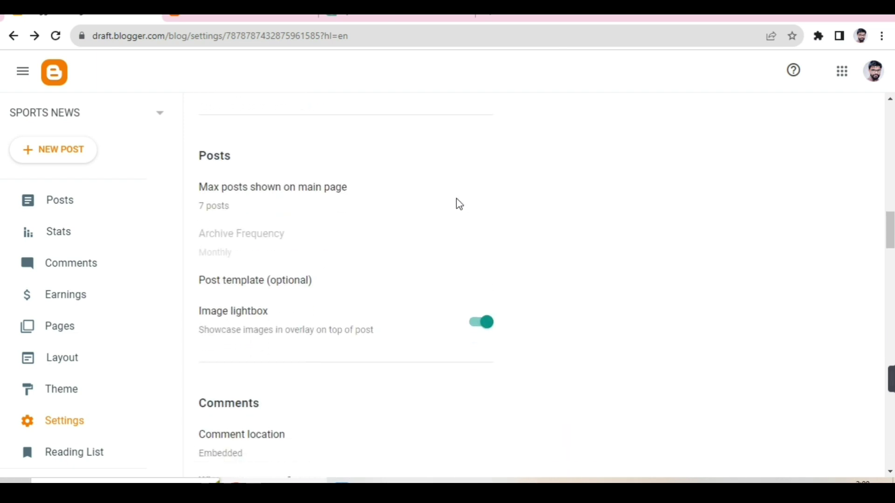
{"action": "scroll", "coordinate": [460, 204], "scroll_direction": "down", "scroll_amount": 8}
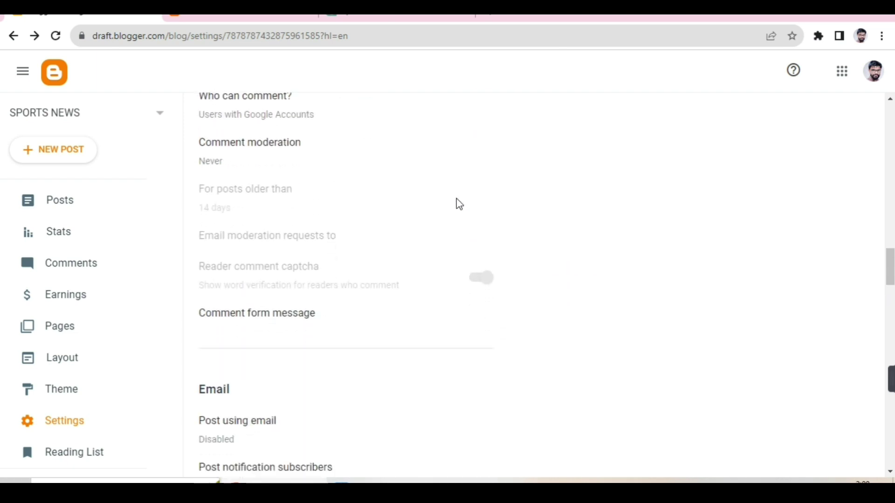
{"action": "scroll", "coordinate": [460, 204], "scroll_direction": "down", "scroll_amount": 8}
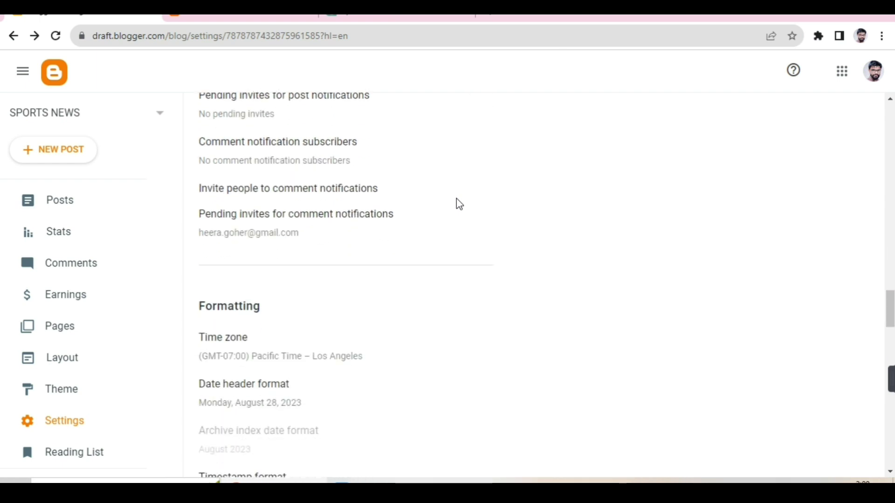
{"action": "scroll", "coordinate": [459, 204], "scroll_direction": "down", "scroll_amount": 3}
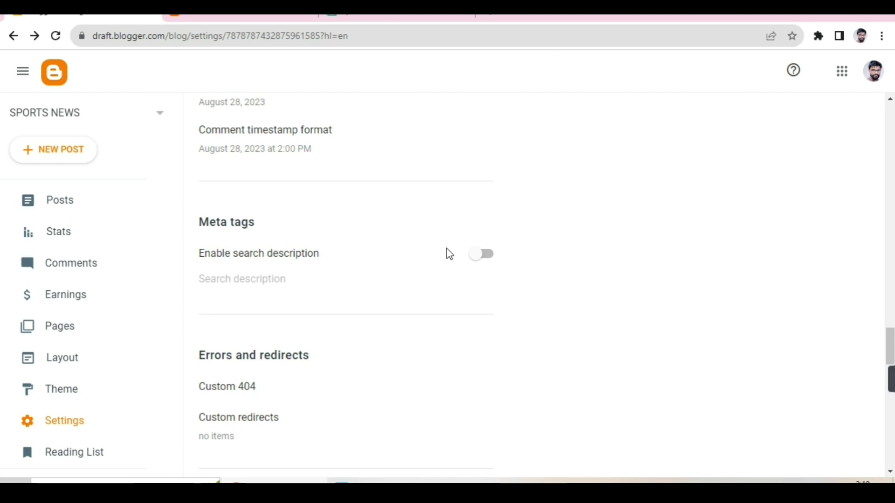
Enable the search description meta tag and fill it with the first two sentences of the ChatGPT text, ending with "all your favorite sports.".
{"action": "left_click", "coordinate": [483, 256]}
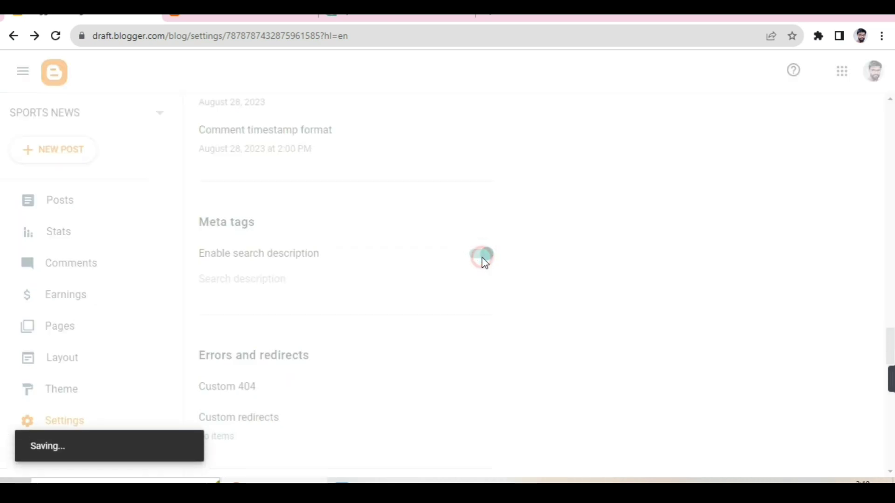
{"action": "left_click", "coordinate": [230, 292]}
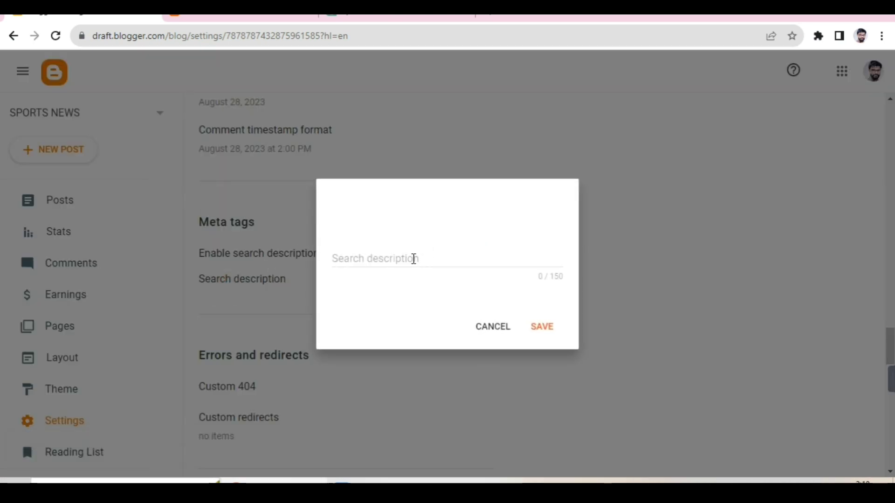
{"action": "left_click", "coordinate": [414, 259]}
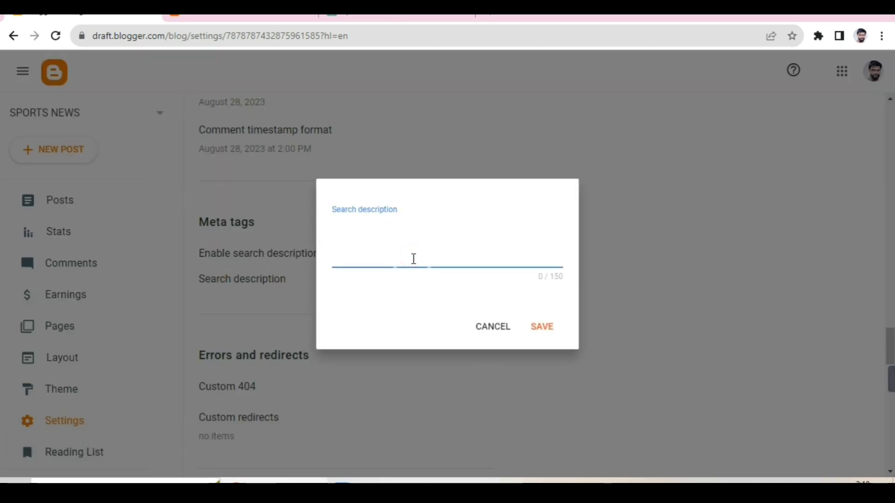
{"action": "type", "text": "Experience the ultimate in sports news updates on our dynamic website. Get real-time coverage, analysis, and highlights for all your favorite sports."}
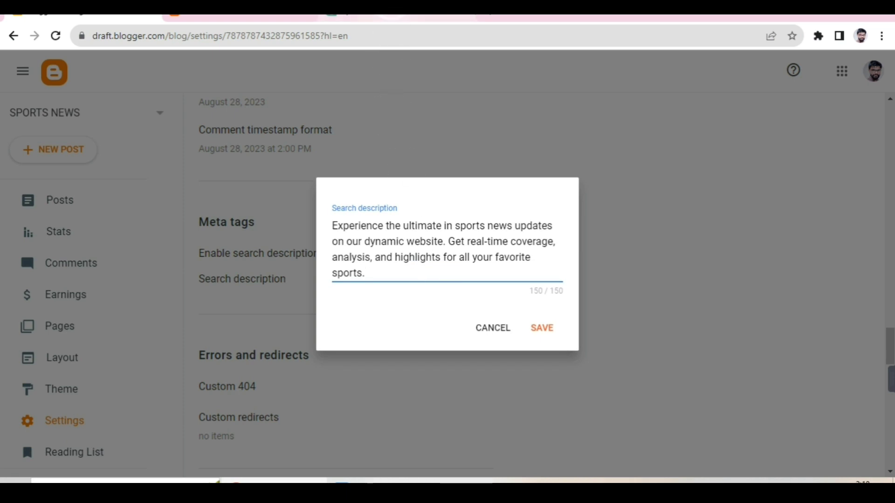
Recheck the source text in ChatGPT and save the search description in Blogger.
{"action": "left_click", "coordinate": [396, 17]}
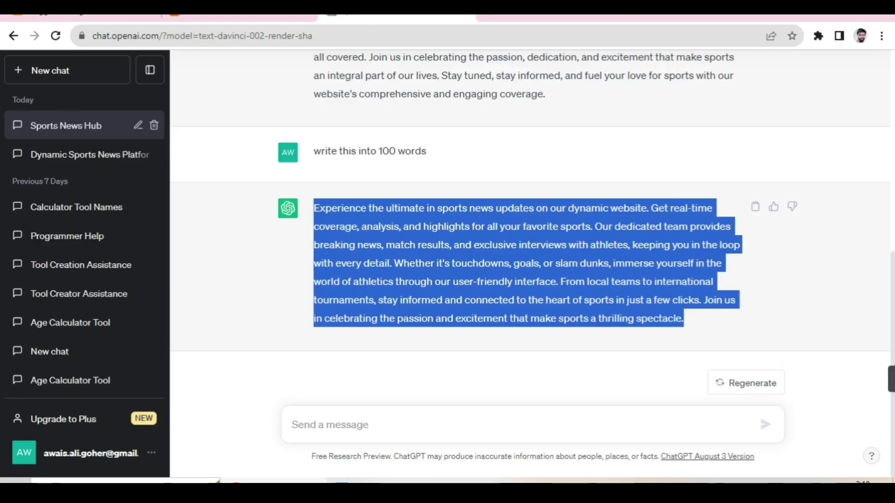
{"action": "left_click", "coordinate": [362, 425]}
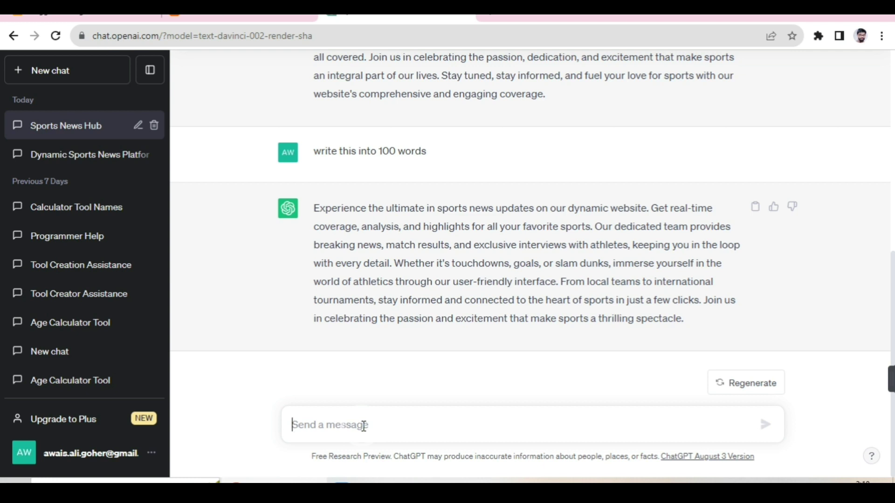
{"action": "left_click", "coordinate": [233, 16]}
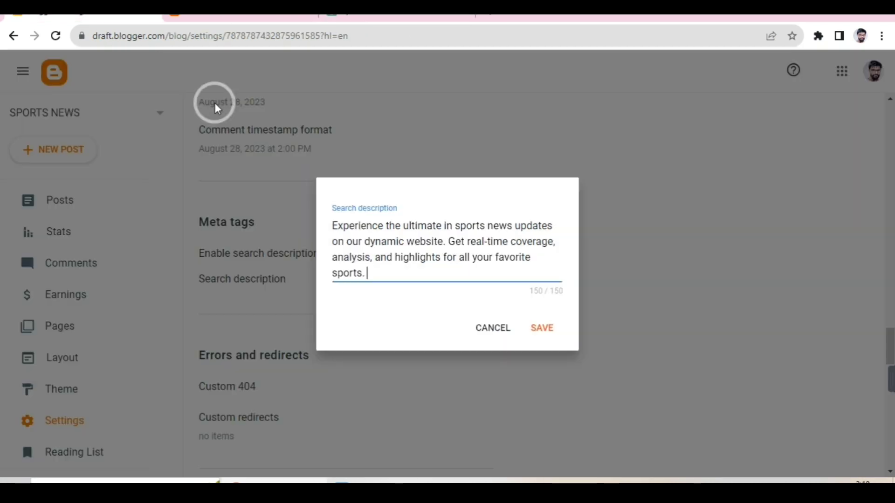
{"action": "left_click_drag", "start_coordinate": [373, 273], "coordinate": [279, 216]}
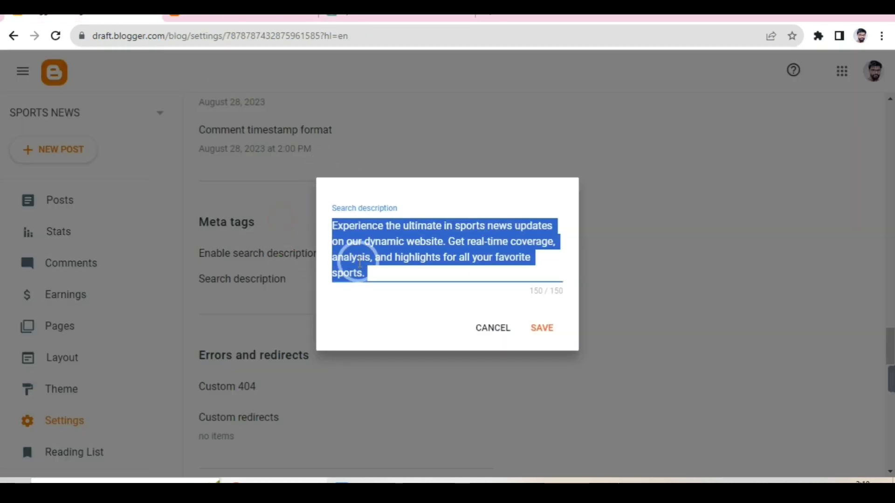
{"action": "left_click", "coordinate": [373, 272]}
{"action": "left_click", "coordinate": [396, 16]}
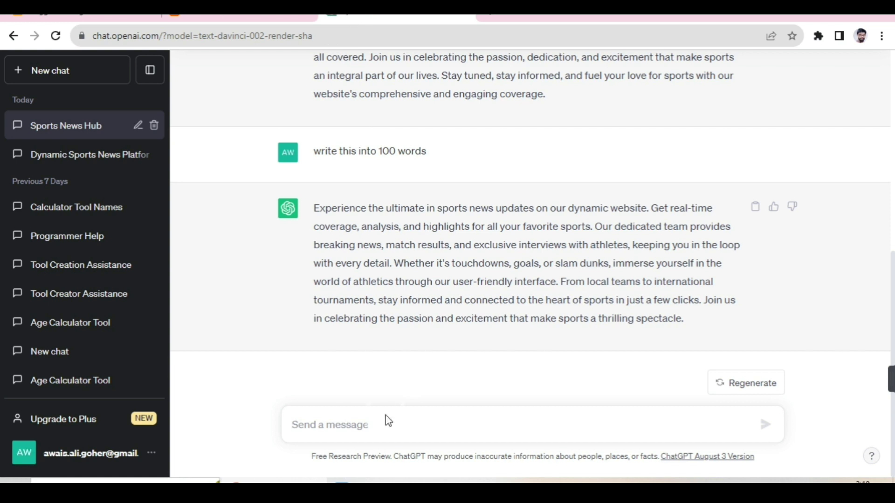
{"action": "left_click", "coordinate": [233, 17]}
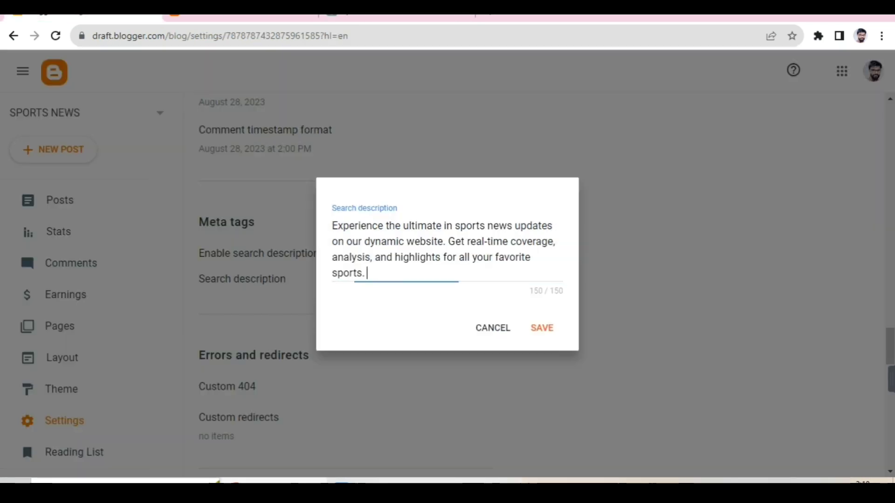
{"action": "left_click", "coordinate": [549, 330]}
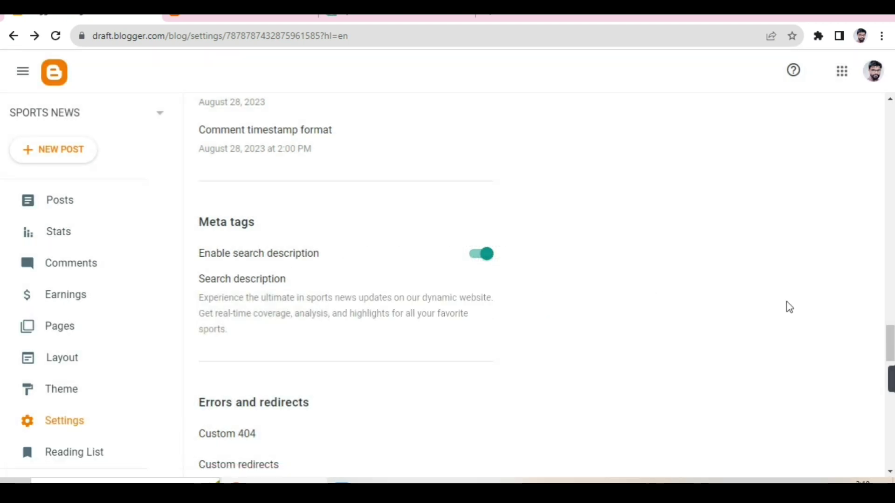
Enable custom robots.txt in the crawlers and indexing settings.
{"action": "scroll", "coordinate": [382, 272], "scroll_direction": "down", "scroll_amount": 3}
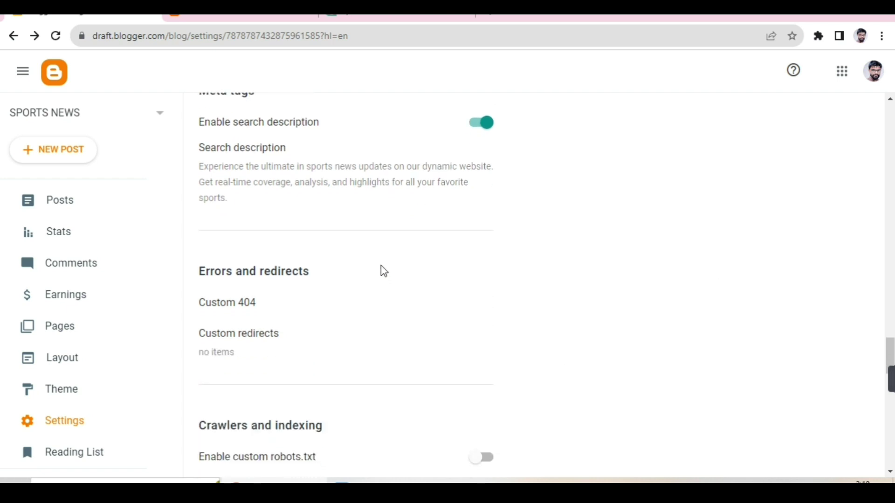
{"action": "scroll", "coordinate": [380, 266], "scroll_direction": "down", "scroll_amount": 4}
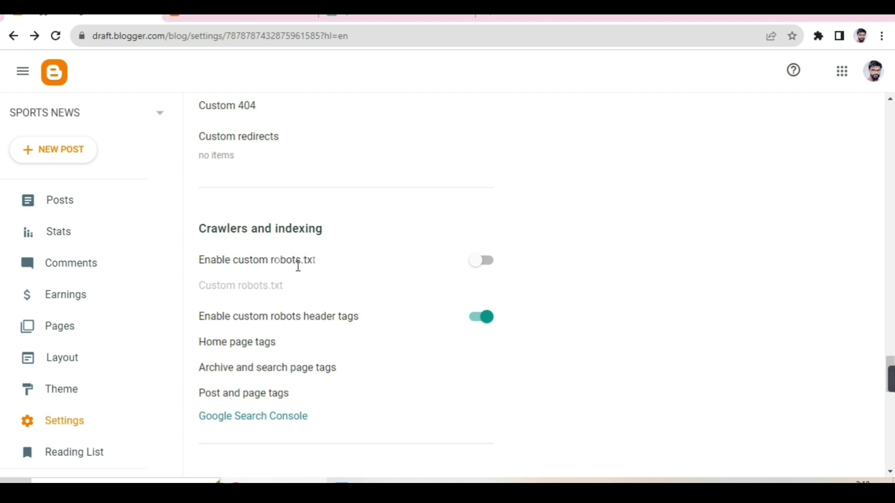
{"action": "left_click", "coordinate": [482, 267]}
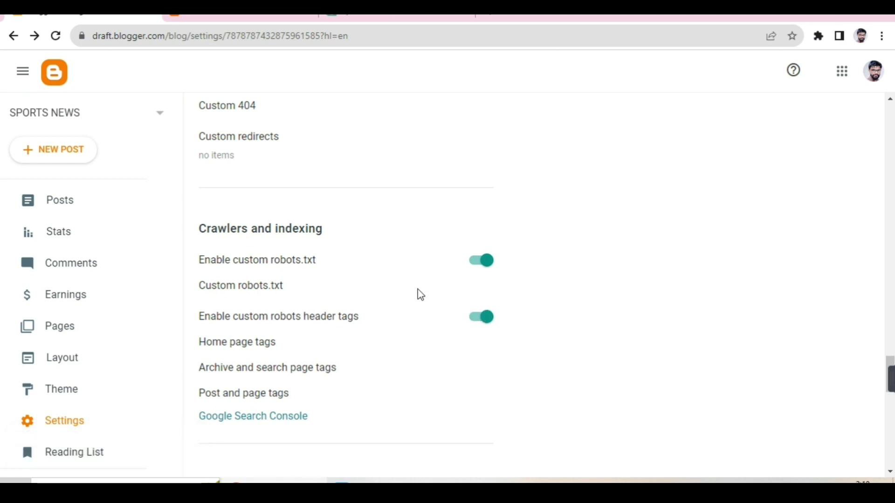
Enable the all and noodp robot tags for the home page and save them.
{"action": "left_click", "coordinate": [247, 344]}
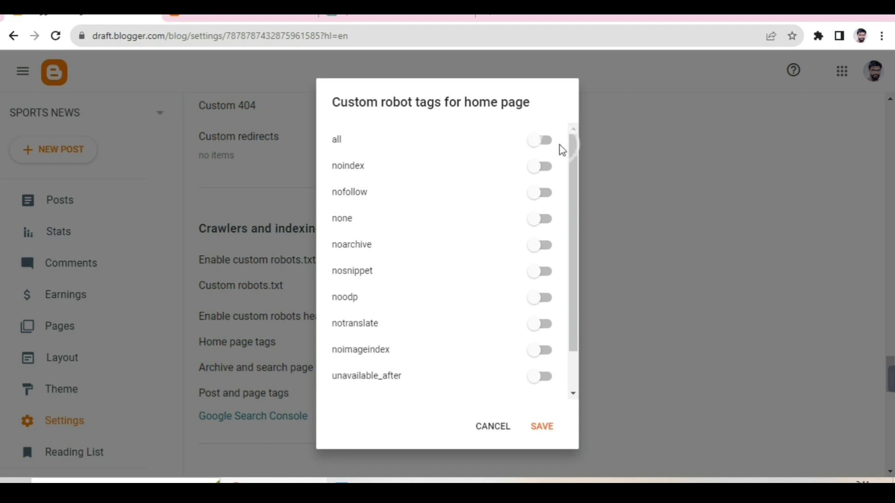
{"action": "left_click", "coordinate": [542, 140]}
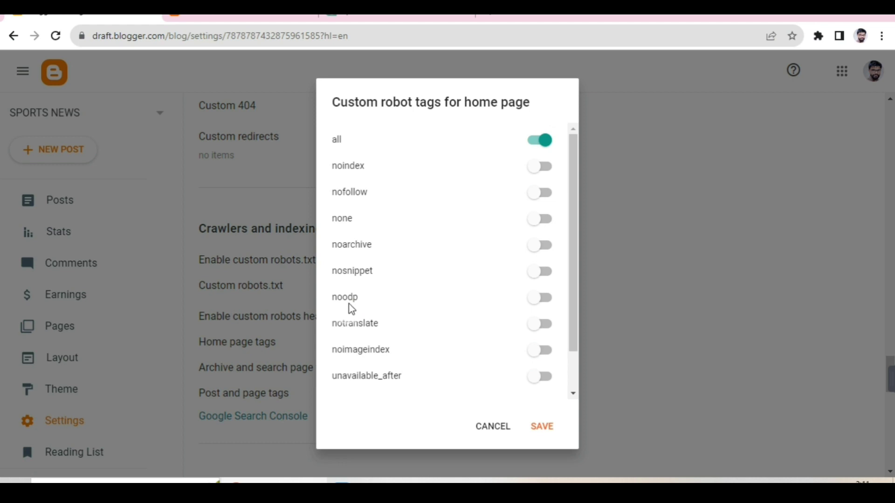
{"action": "left_click", "coordinate": [536, 299]}
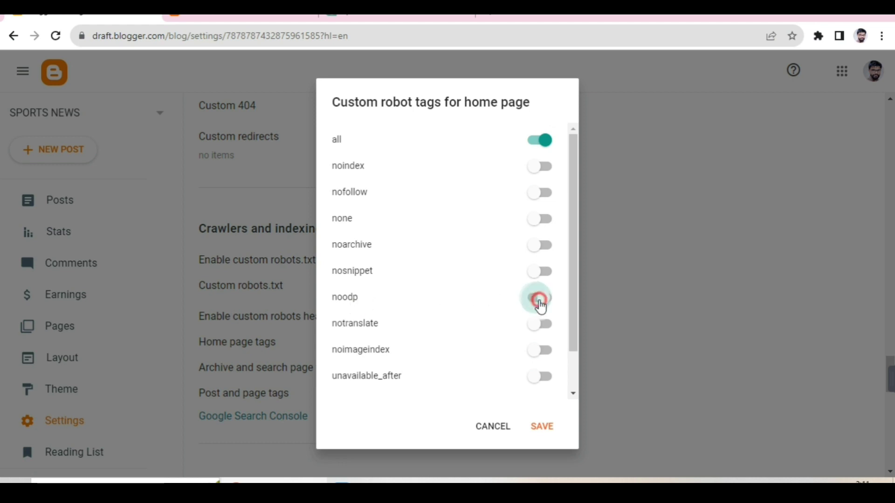
{"action": "left_click", "coordinate": [541, 427]}
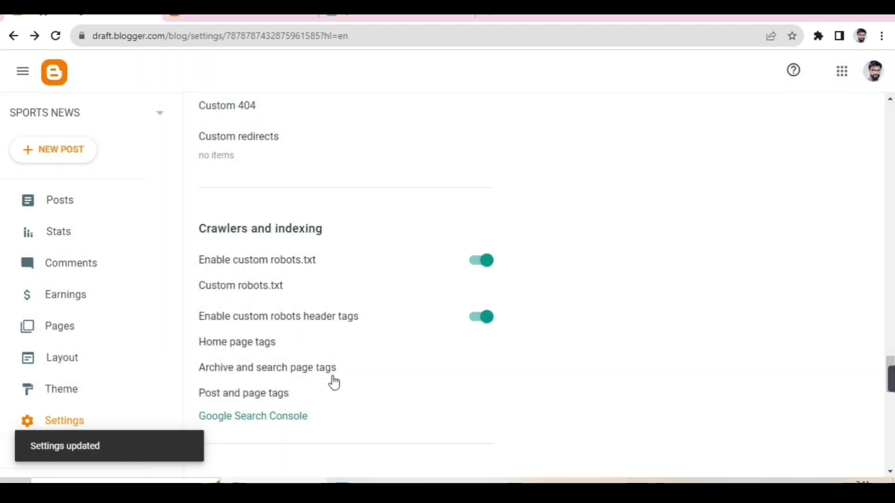
Enable the all and noodp robot tags for posts and pages and save them.
{"action": "left_click", "coordinate": [246, 396]}
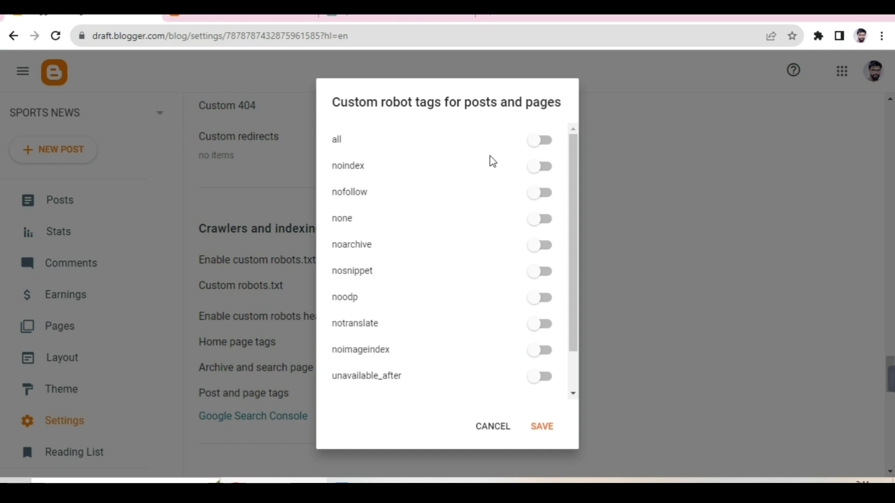
{"action": "left_click", "coordinate": [544, 138]}
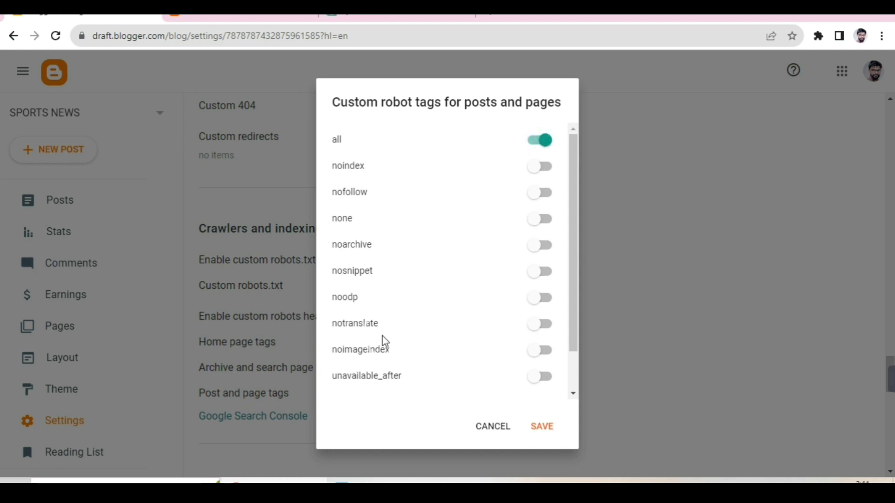
{"action": "left_click", "coordinate": [543, 298]}
{"action": "left_click", "coordinate": [543, 426]}
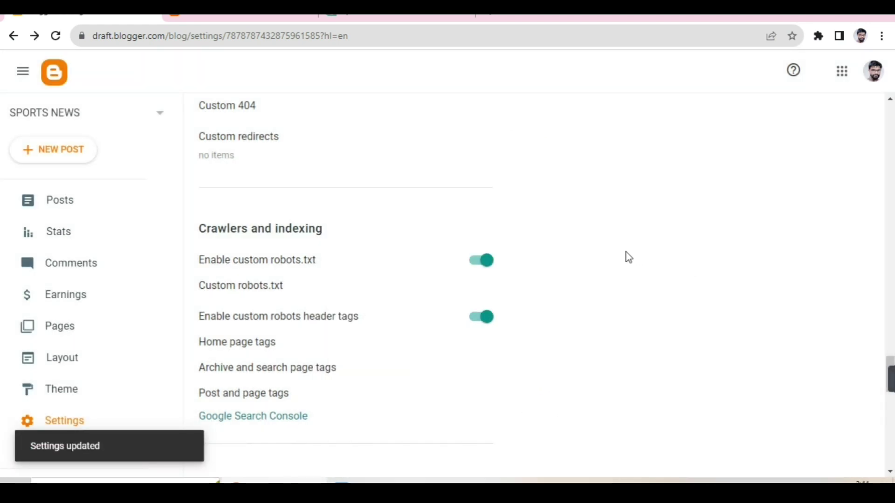
Open Google Search Console from the crawlers and indexing settings, and copy the live Sports News blog's full https address.
{"action": "scroll", "coordinate": [626, 254], "scroll_direction": "down", "scroll_amount": 3}
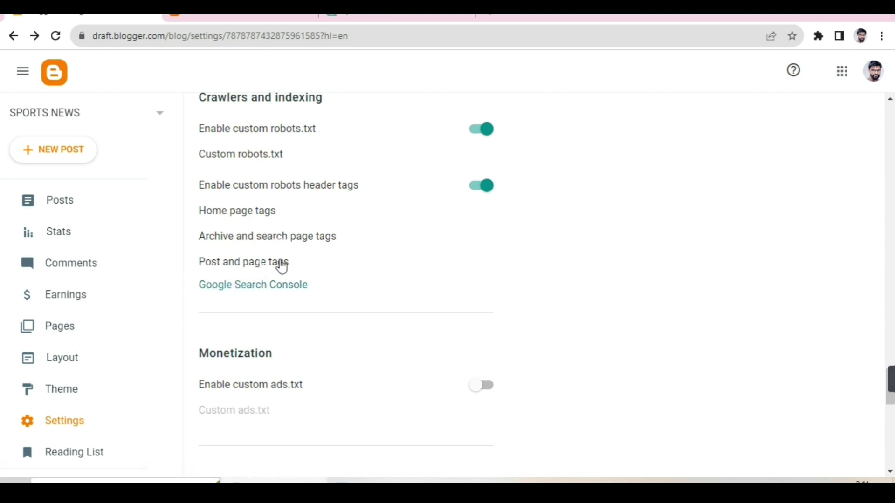
{"action": "left_click", "coordinate": [246, 286]}
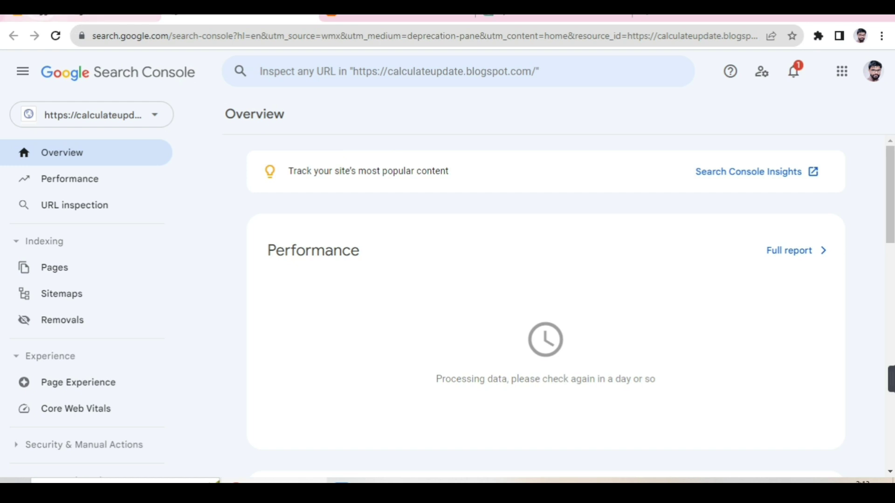
{"action": "left_click", "coordinate": [46, 16]}
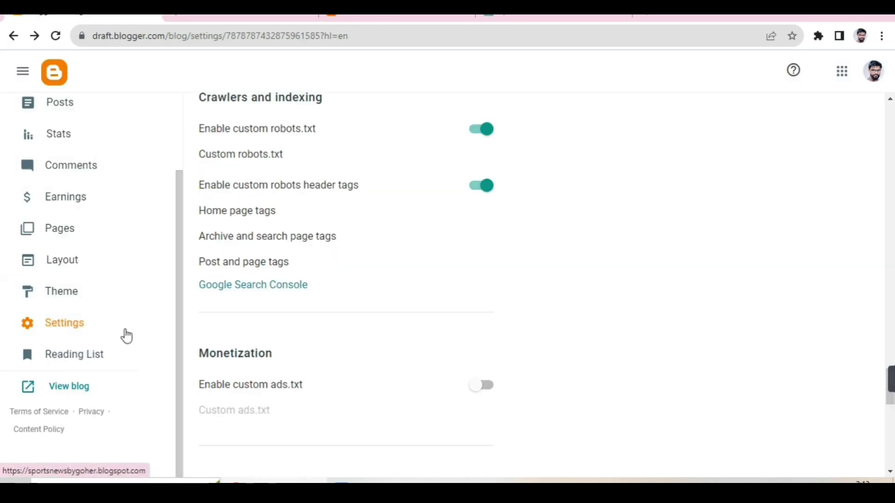
{"action": "left_click", "coordinate": [69, 387]}
{"action": "left_click", "coordinate": [274, 34]}
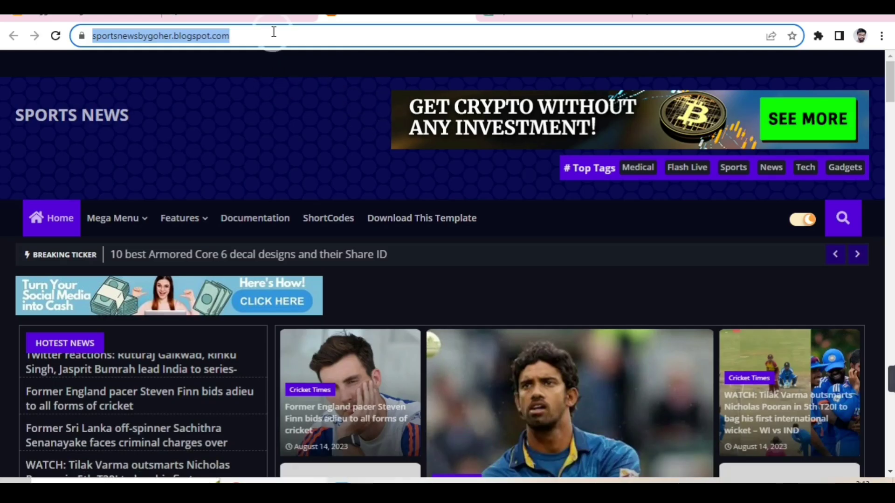
{"action": "left_click_drag", "start_coordinate": [256, 34], "coordinate": [89, 39]}
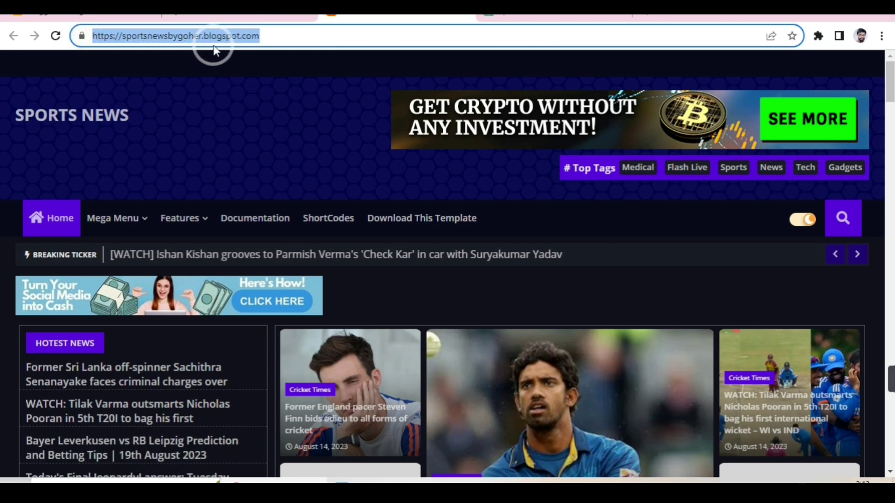
{"action": "key", "text": "ctrl+c"}
Add the copied blog address as a URL prefix property in Google Search Console and go to the new property.
{"action": "key", "text": "ctrl+shift+Tab"}
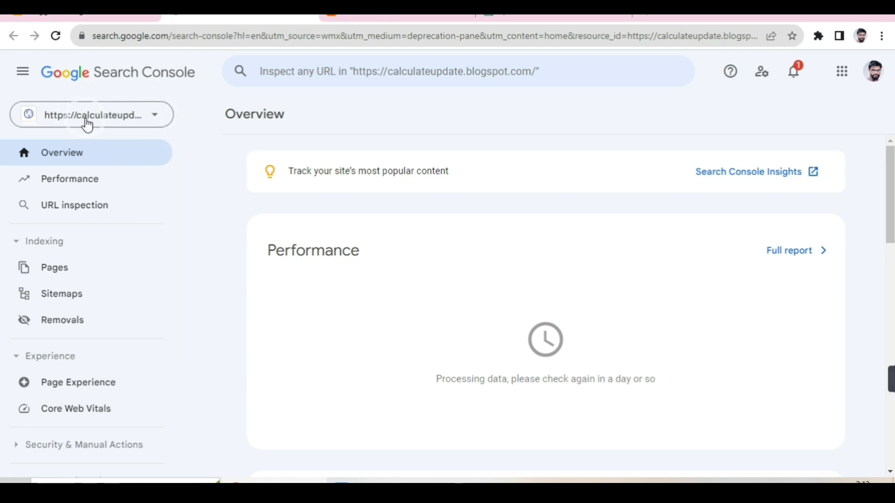
{"action": "left_click", "coordinate": [153, 119]}
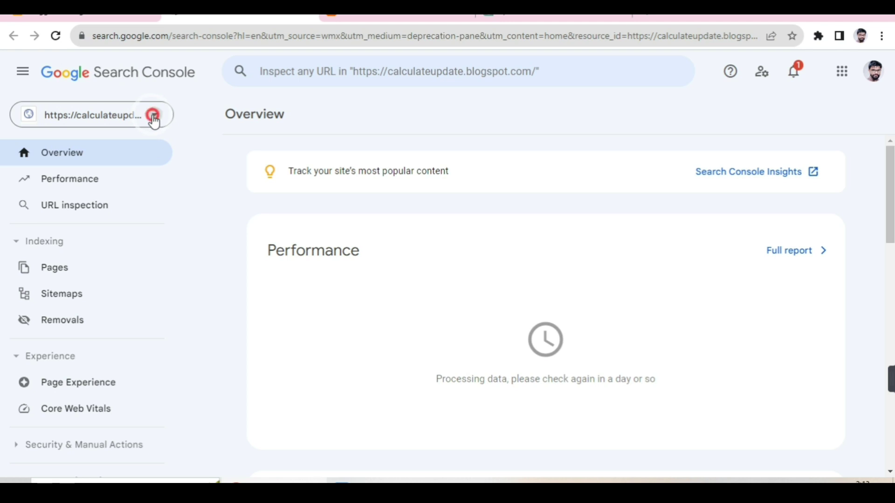
{"action": "left_click", "coordinate": [89, 196]}
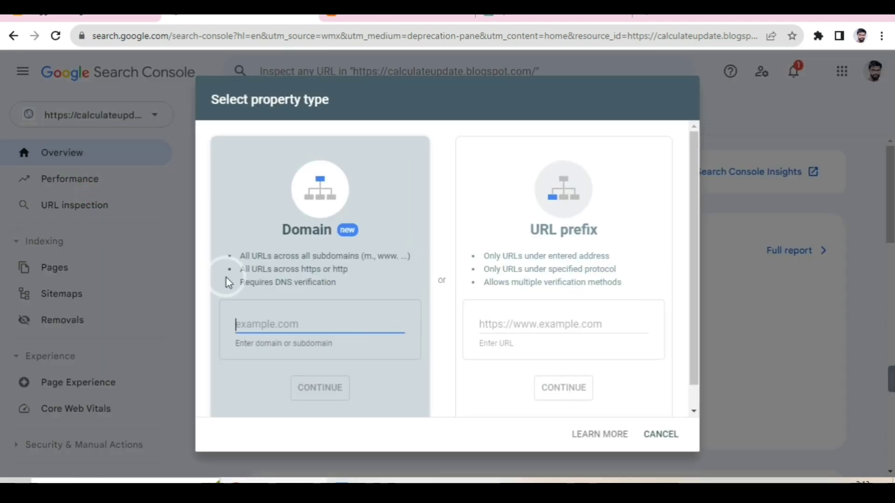
{"action": "left_click", "coordinate": [387, 302]}
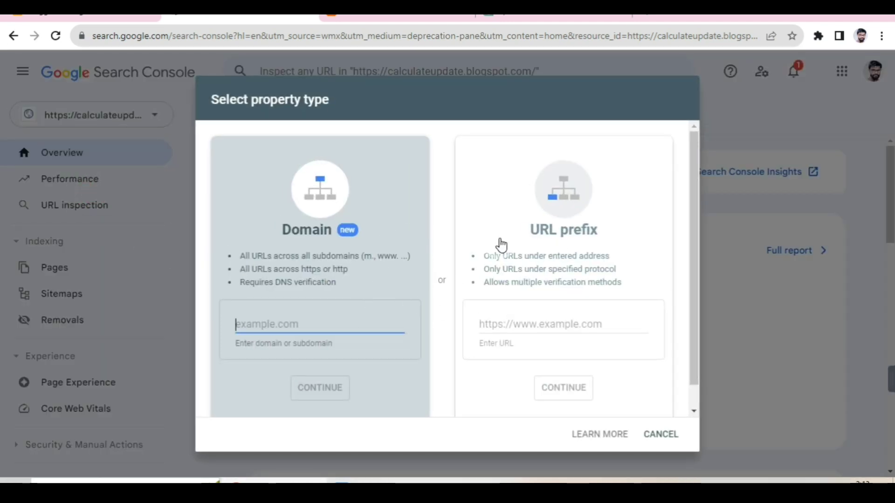
{"action": "left_click", "coordinate": [546, 322]}
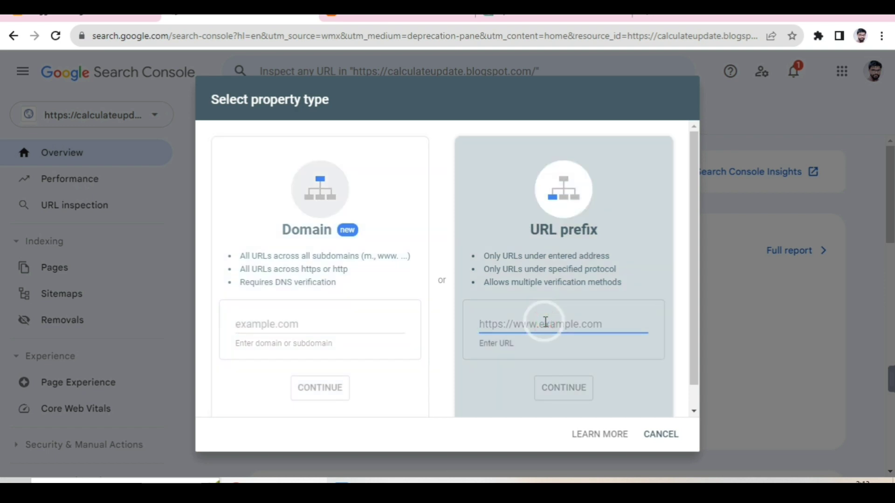
{"action": "key", "text": "ctrl+v"}
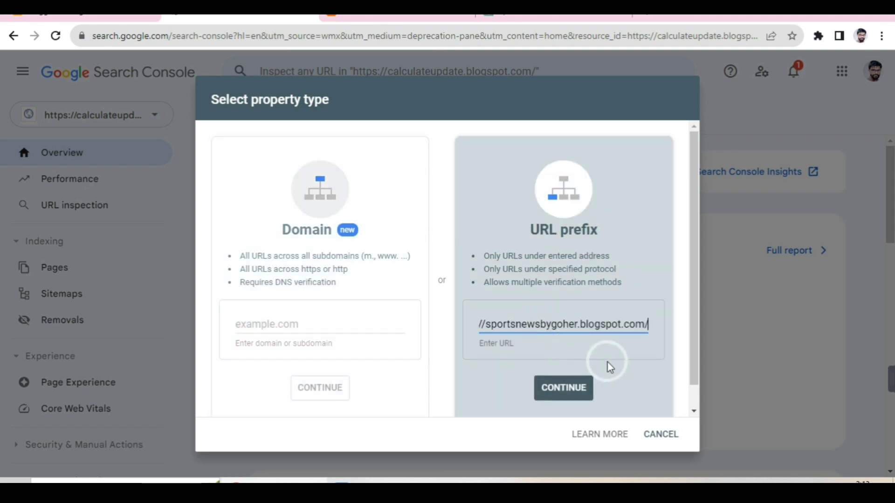
{"action": "left_click", "coordinate": [577, 387]}
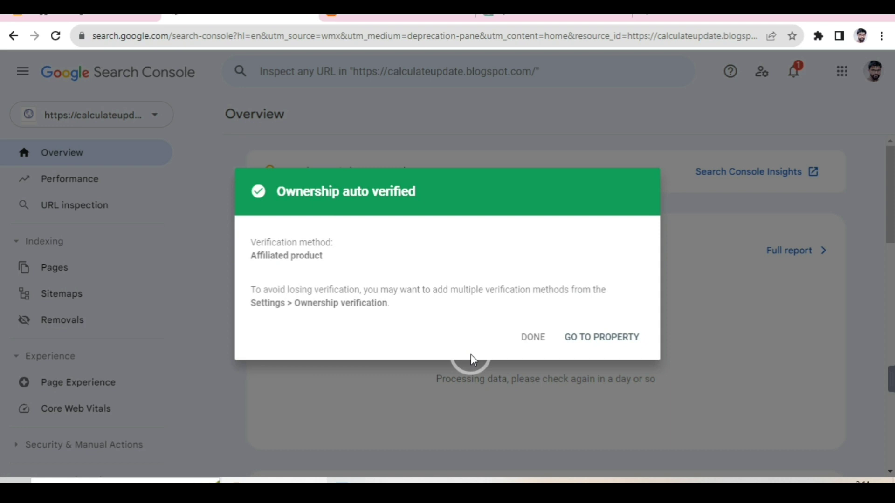
{"action": "left_click", "coordinate": [589, 332]}
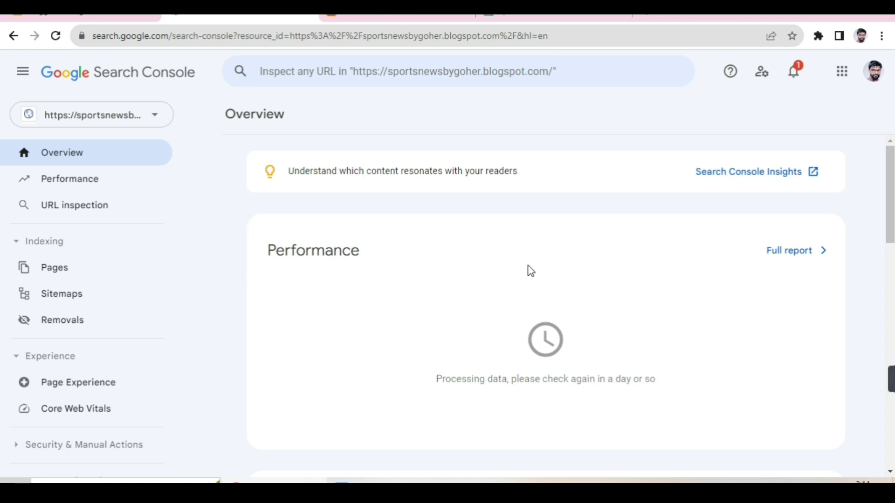
Inspect the blog's home page address in Search Console and test the live URL.
{"action": "left_click", "coordinate": [401, 72]}
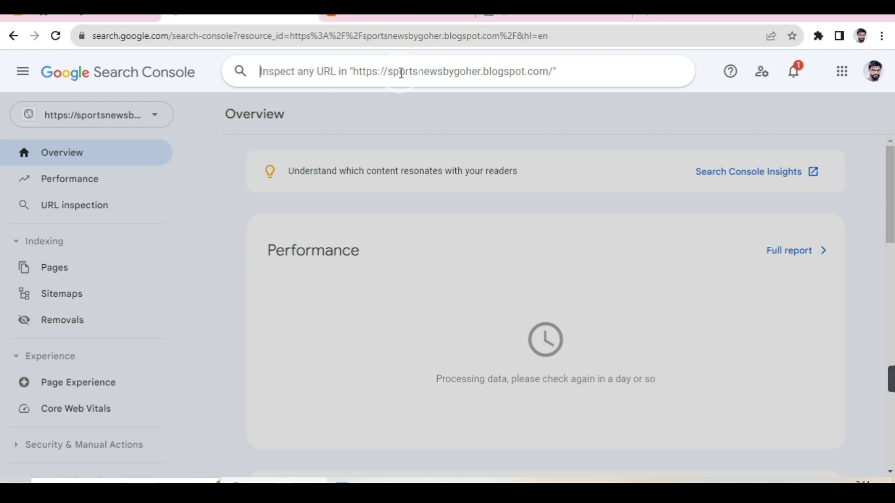
{"action": "key", "text": "ctrl+v"}
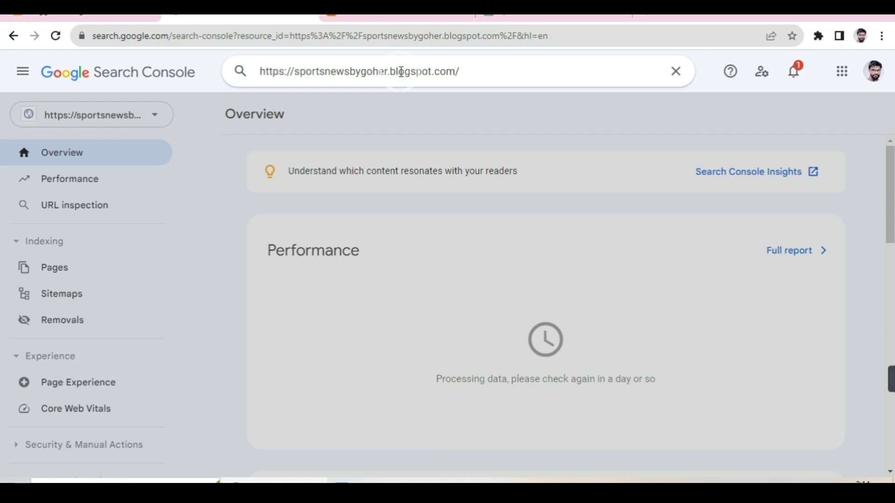
{"action": "key", "text": "Return"}
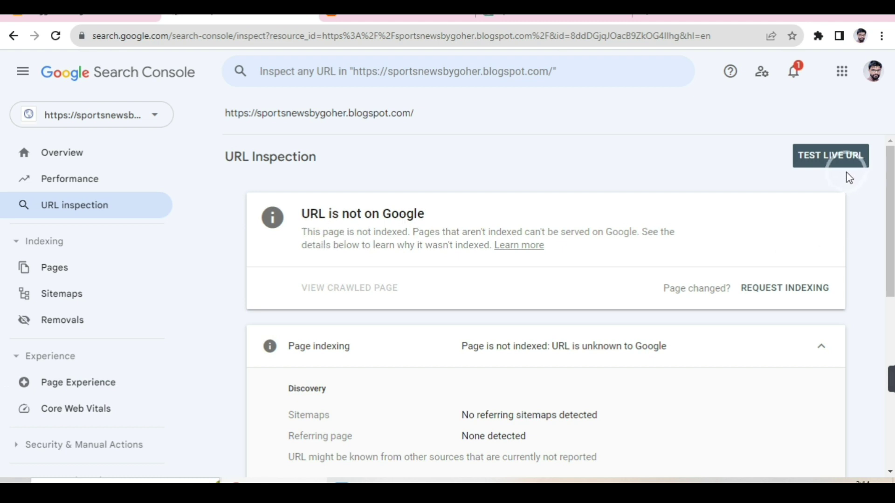
{"action": "left_click", "coordinate": [829, 158]}
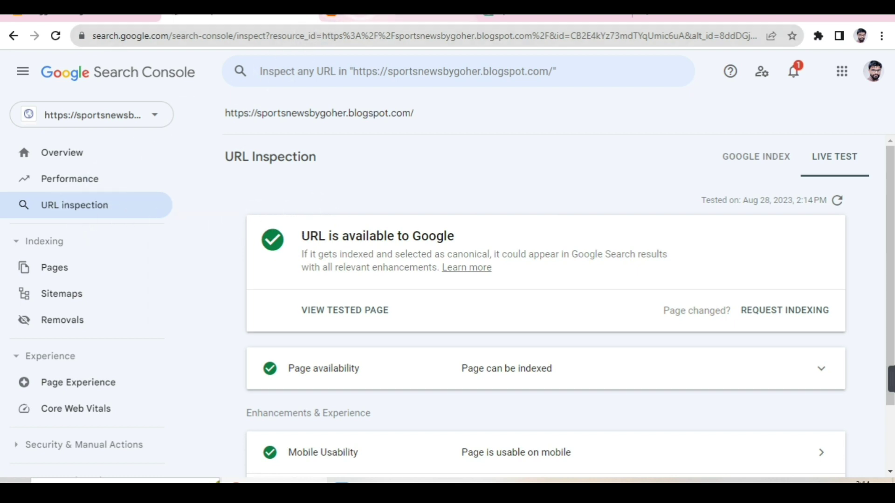
Switch to Blogger and copy the share link of the oldest post, about the former England pacer, from the posts list.
{"action": "key", "text": "ctrl+Tab"}
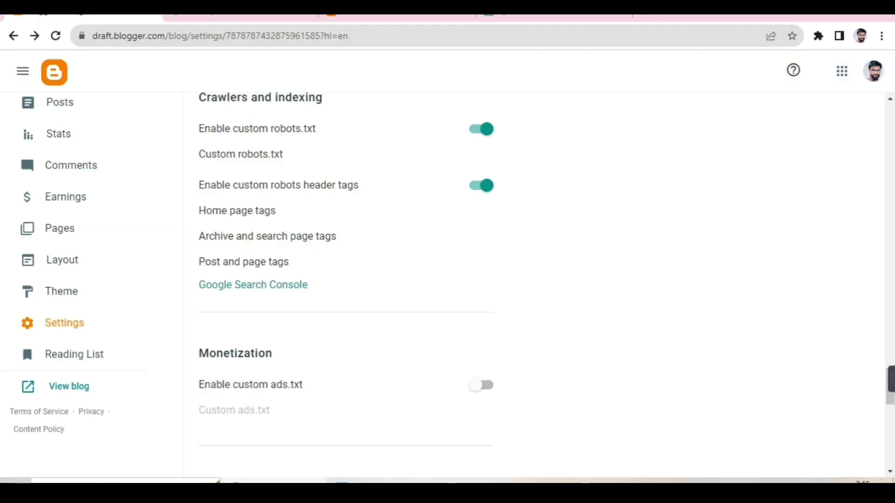
{"action": "scroll", "coordinate": [60, 215], "scroll_direction": "up", "scroll_amount": 2}
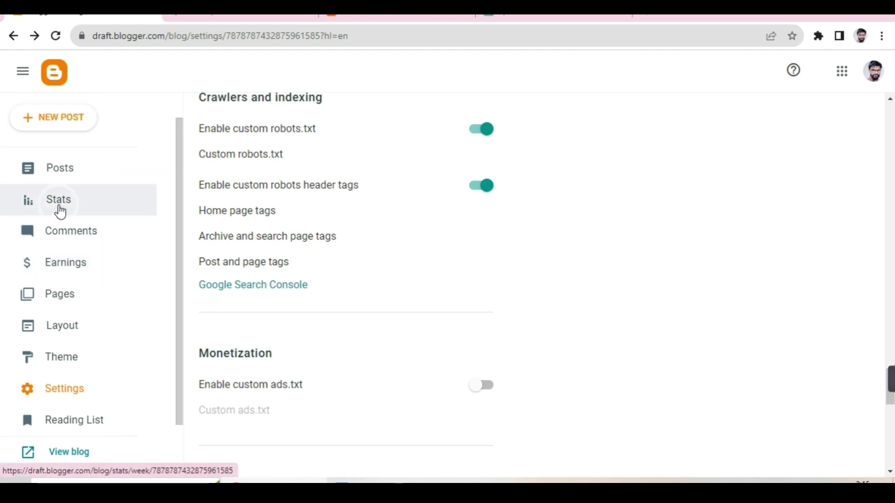
{"action": "left_click", "coordinate": [61, 174]}
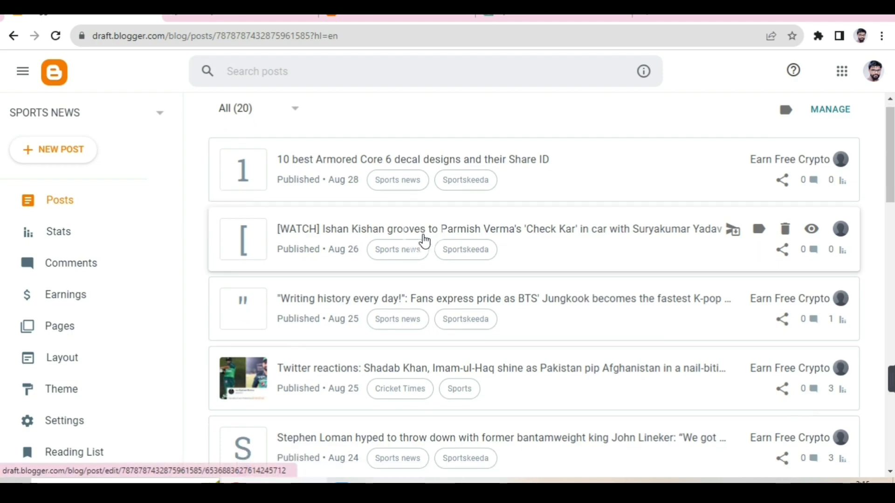
{"action": "scroll", "coordinate": [424, 241], "scroll_direction": "down", "scroll_amount": 20}
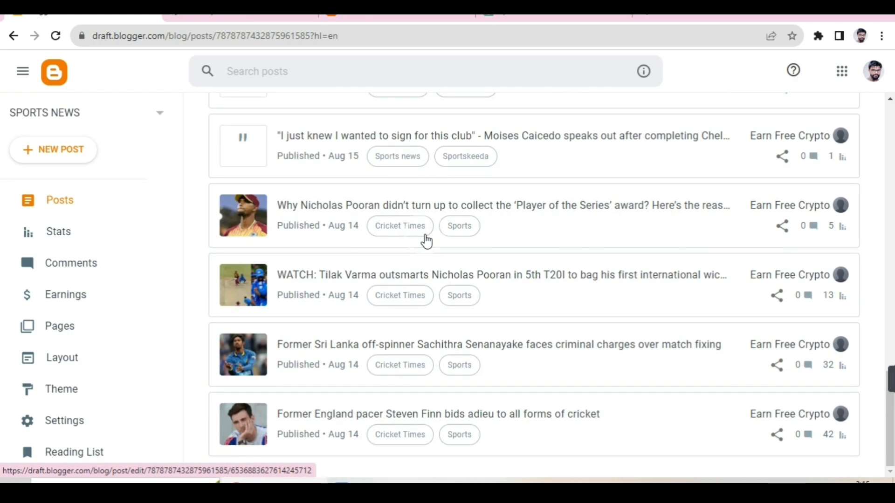
{"action": "scroll", "coordinate": [427, 242], "scroll_direction": "up", "scroll_amount": 9}
{"action": "scroll", "coordinate": [458, 254], "scroll_direction": "down", "scroll_amount": 5}
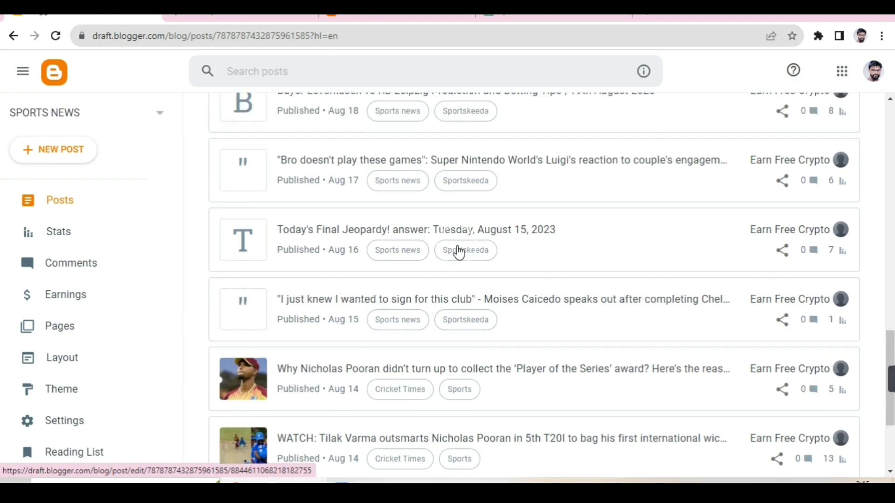
{"action": "scroll", "coordinate": [457, 253], "scroll_direction": "up", "scroll_amount": 5}
{"action": "scroll", "coordinate": [466, 247], "scroll_direction": "down", "scroll_amount": 8}
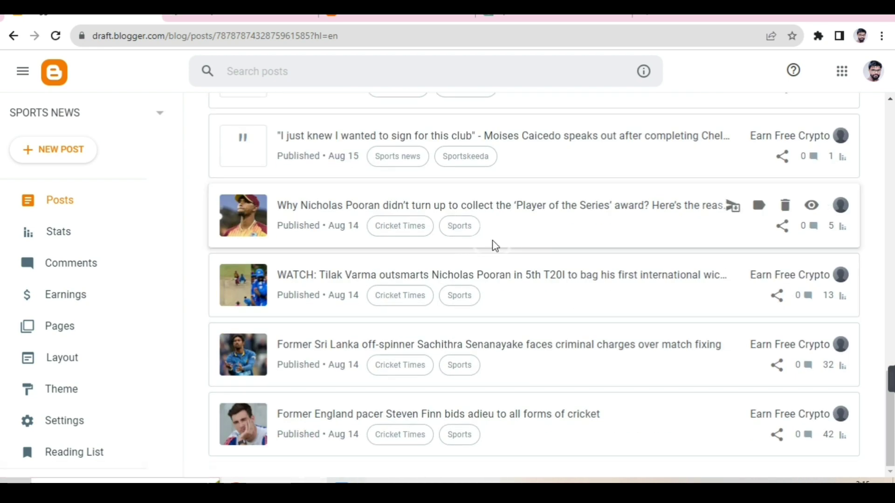
{"action": "left_click", "coordinate": [777, 439]}
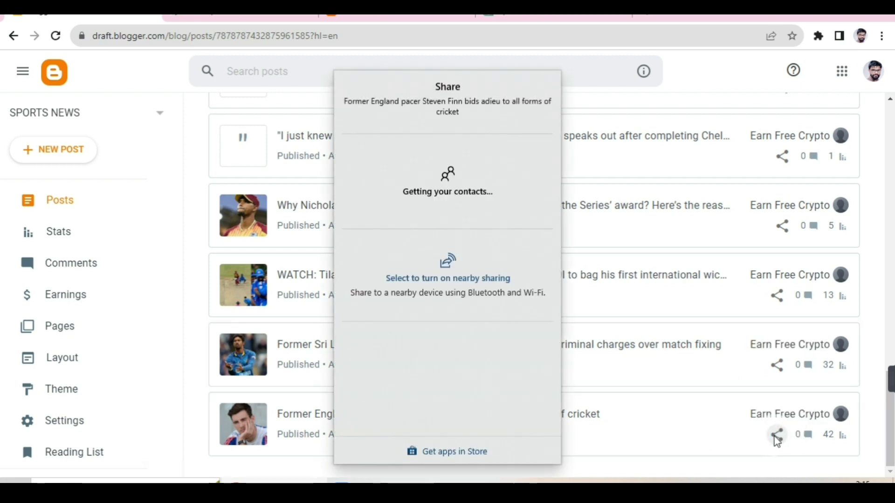
{"action": "left_click", "coordinate": [376, 368]}
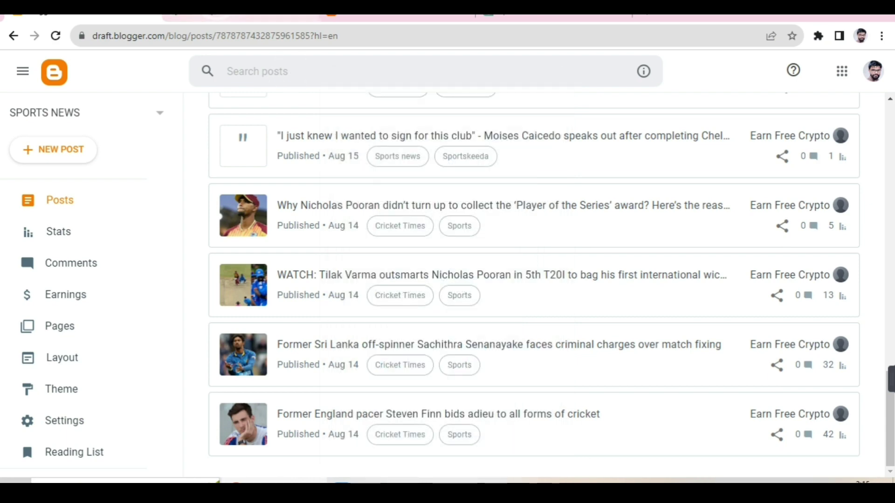
Switch to Google Search Console, inspect the copied address of the former England pacer post, and test its live URL.
{"action": "key", "text": "ctrl+Tab"}
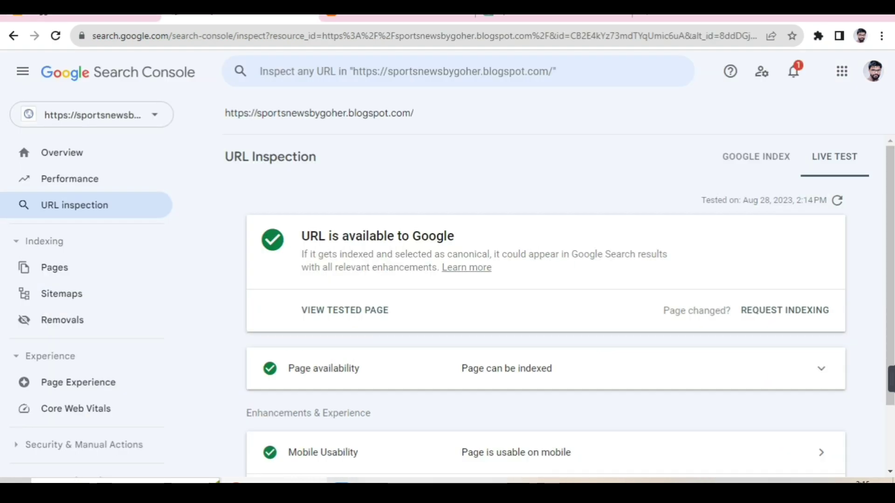
{"action": "left_click", "coordinate": [393, 65]}
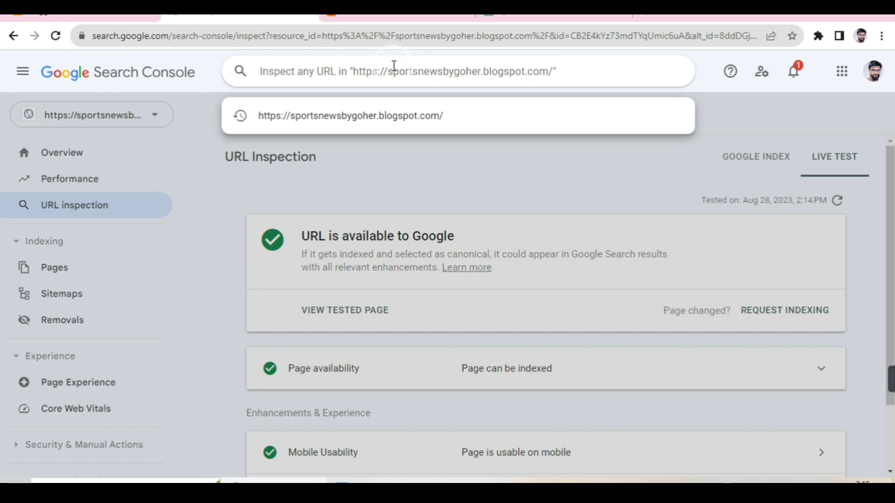
{"action": "key", "text": "ctrl+v"}
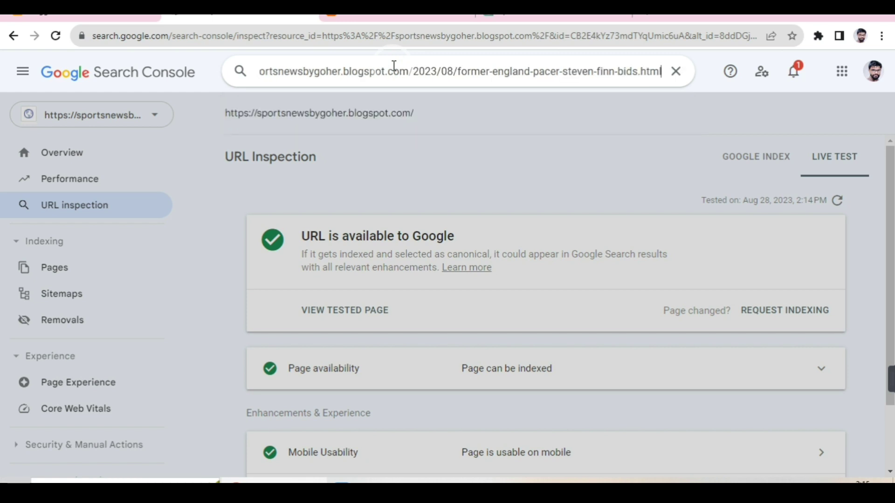
{"action": "key", "text": "Return"}
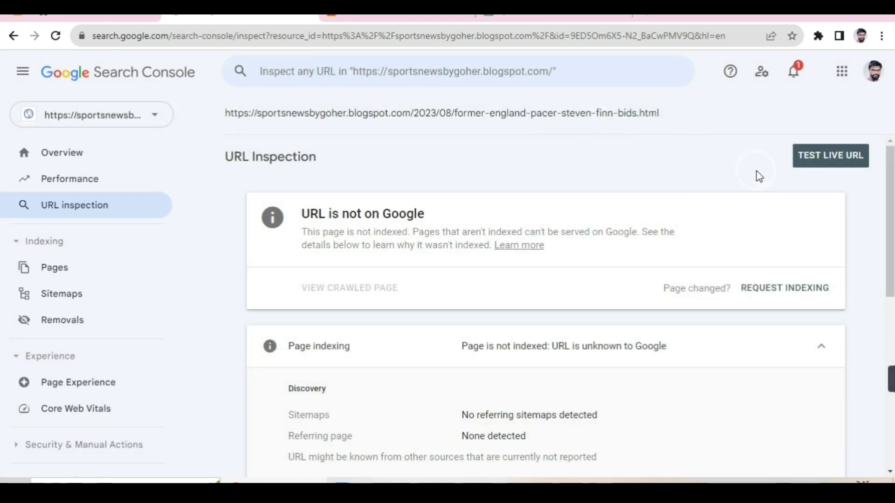
{"action": "left_click", "coordinate": [804, 161]}
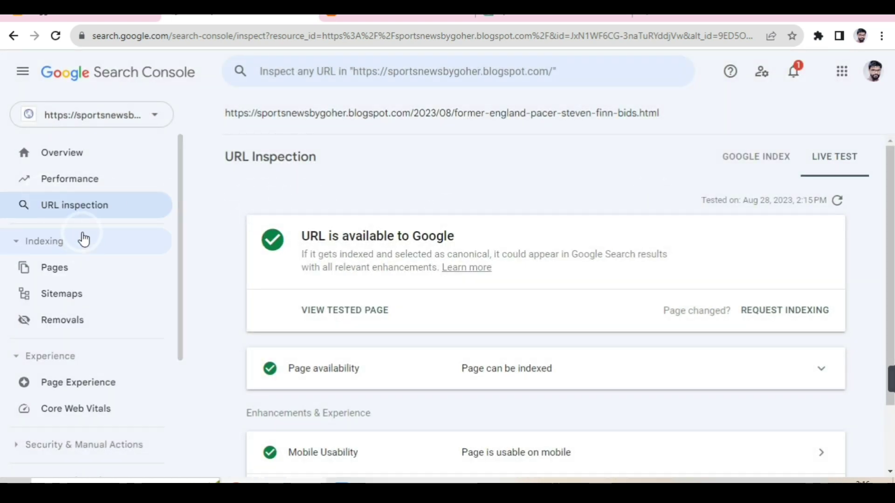
{"action": "key", "text": "alt+Tab"}
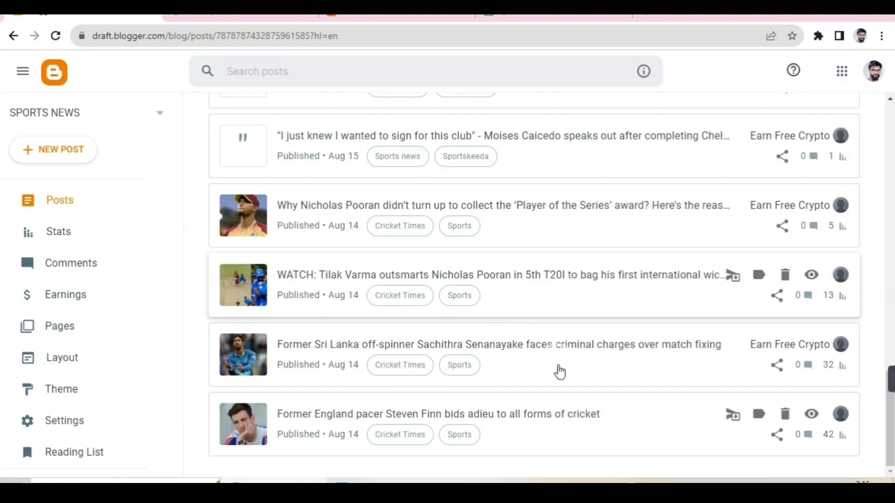
{"action": "scroll", "coordinate": [693, 250], "scroll_direction": "up", "scroll_amount": 5}
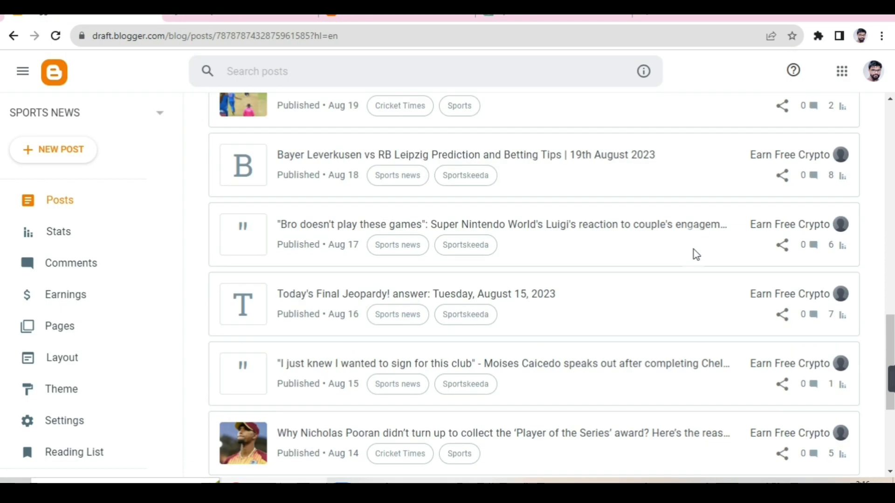
{"action": "scroll", "coordinate": [693, 250], "scroll_direction": "down", "scroll_amount": 5}
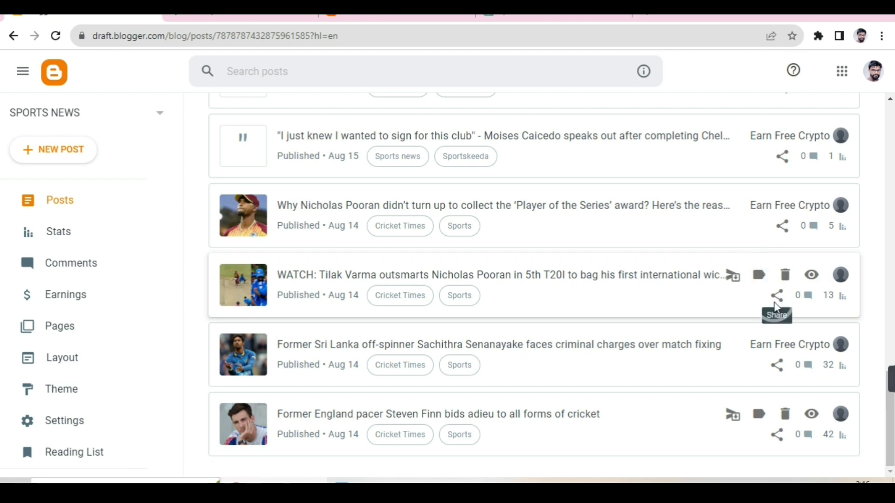
{"action": "left_click", "coordinate": [252, 21]}
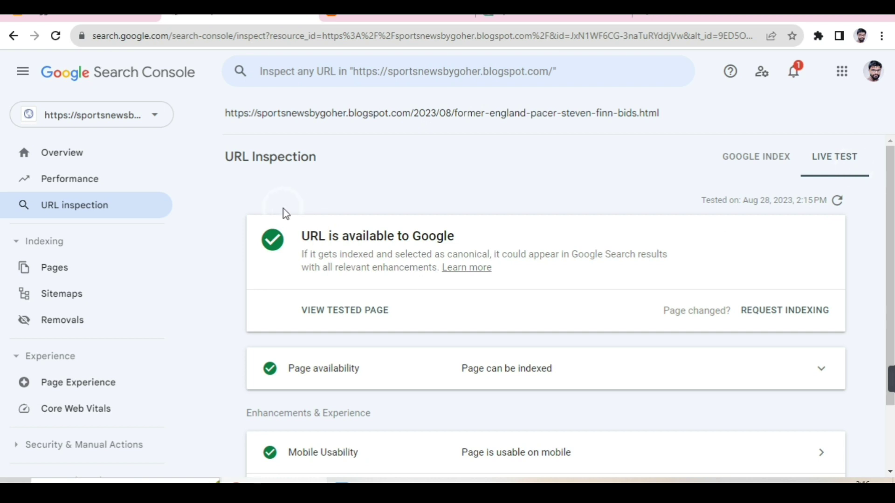
Submit atom.xml as a new sitemap for the Sports News blog in Search Console and dismiss the confirmation.
{"action": "scroll", "coordinate": [210, 206], "scroll_direction": "down", "scroll_amount": 2}
{"action": "scroll", "coordinate": [206, 209], "scroll_direction": "up", "scroll_amount": 2}
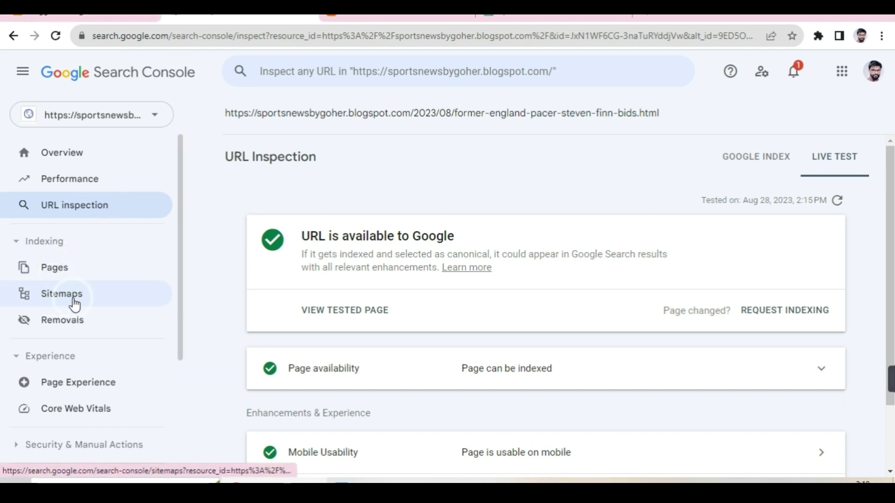
{"action": "left_click", "coordinate": [53, 300]}
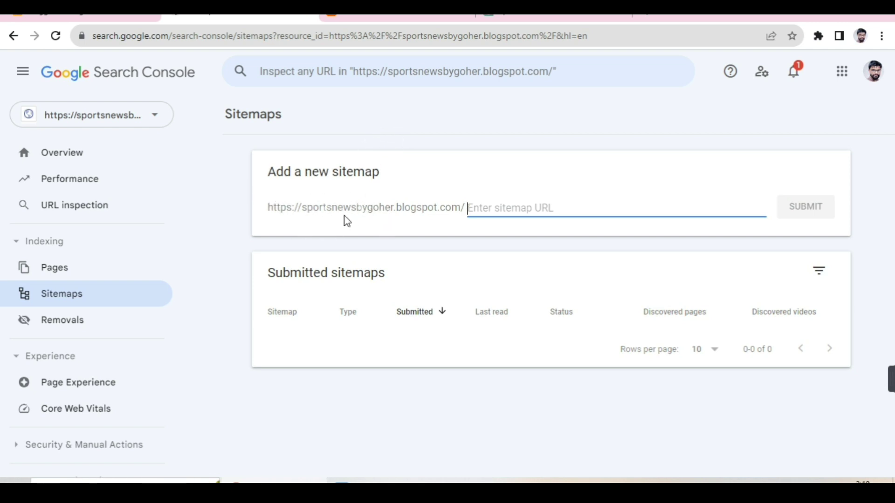
{"action": "left_click", "coordinate": [478, 209]}
{"action": "type", "text": "atom.xml"}
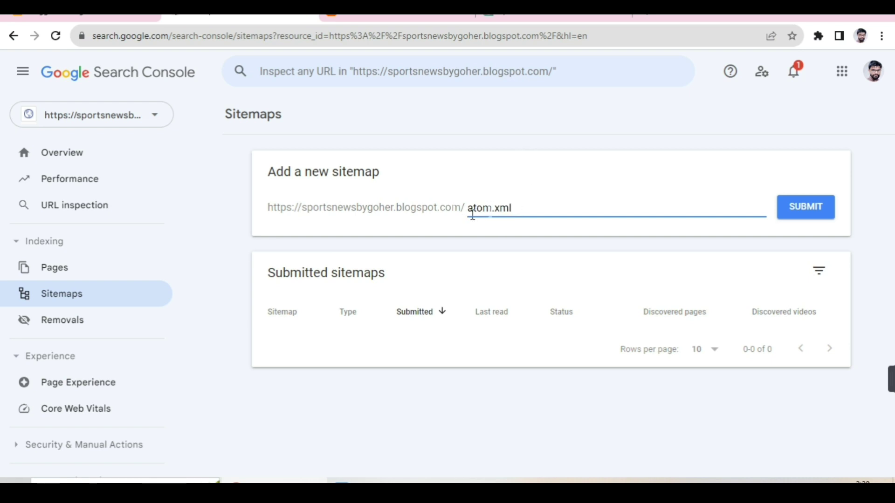
{"action": "left_click", "coordinate": [792, 208]}
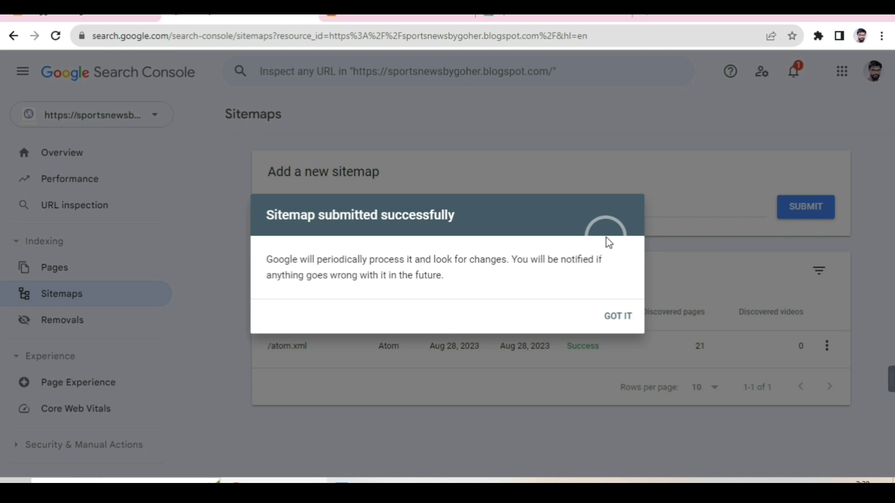
{"action": "left_click", "coordinate": [622, 317]}
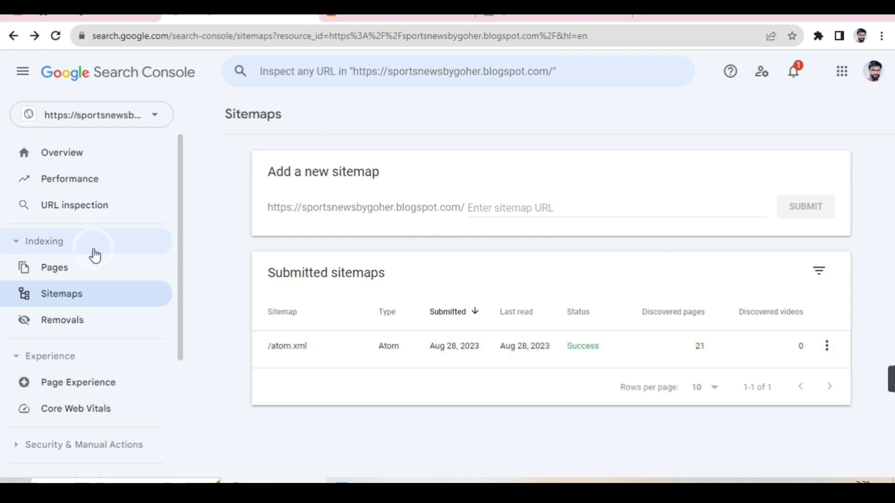
{"action": "scroll", "coordinate": [98, 254], "scroll_direction": "down", "scroll_amount": 4}
{"action": "scroll", "coordinate": [98, 255], "scroll_direction": "up", "scroll_amount": 4}
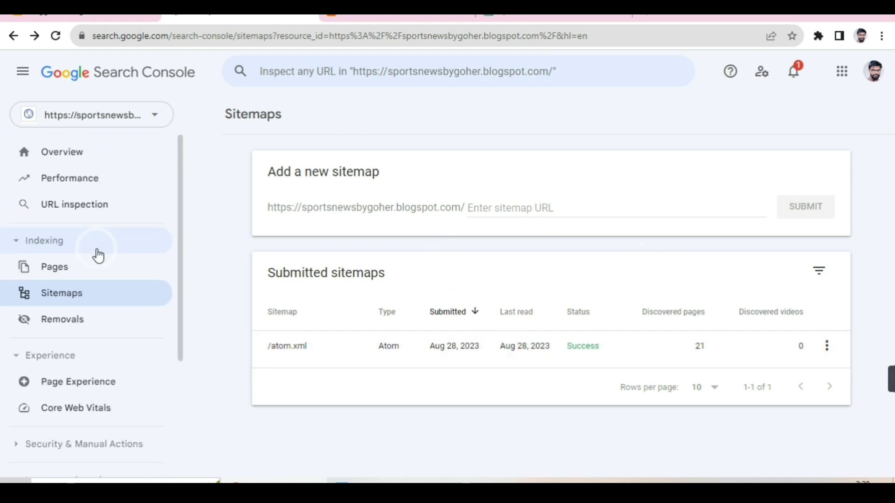
{"action": "scroll", "coordinate": [96, 253], "scroll_direction": "down", "scroll_amount": 4}
{"action": "scroll", "coordinate": [96, 254], "scroll_direction": "up", "scroll_amount": 4}
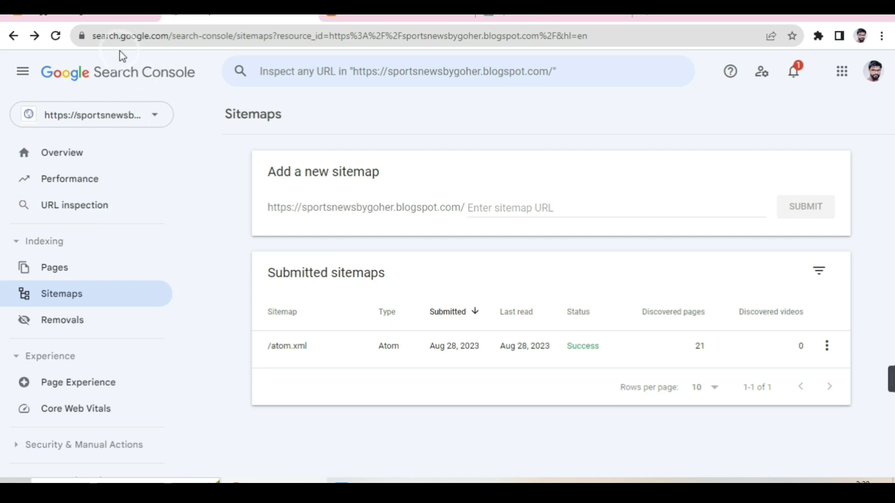
{"action": "left_click", "coordinate": [98, 17]}
{"action": "left_click", "coordinate": [80, 200]}
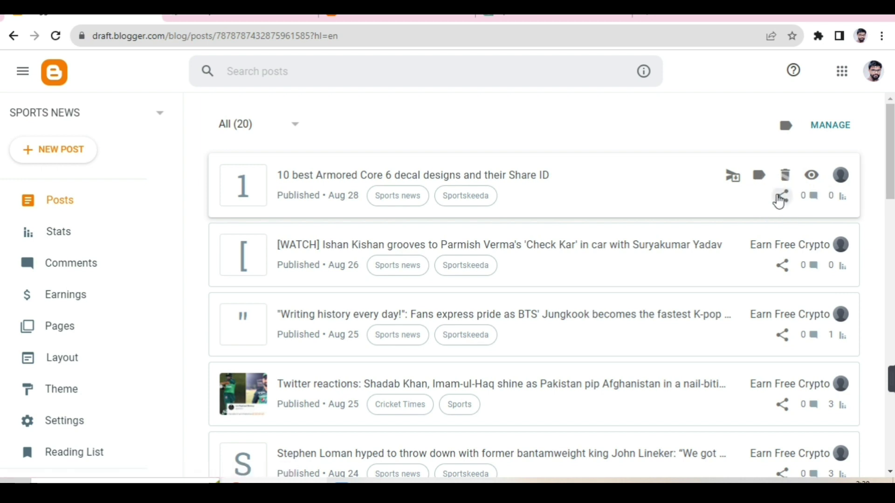
{"action": "left_click", "coordinate": [133, 399]}
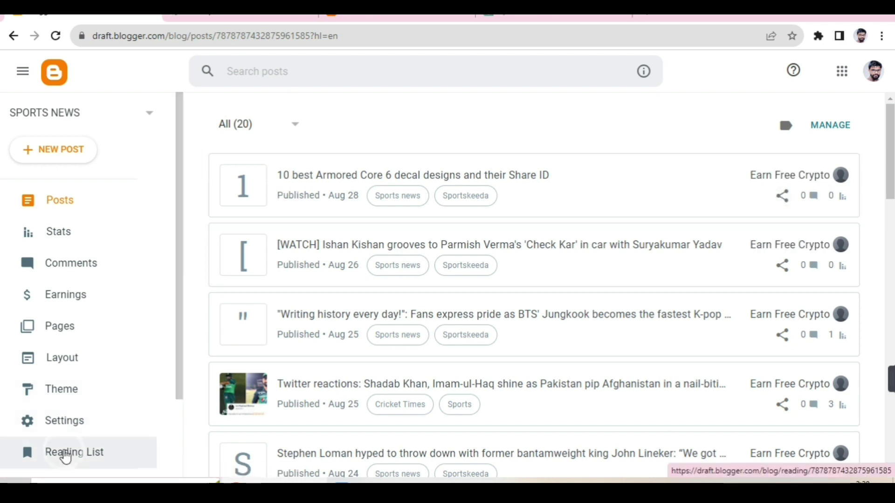
{"action": "left_click", "coordinate": [71, 426]}
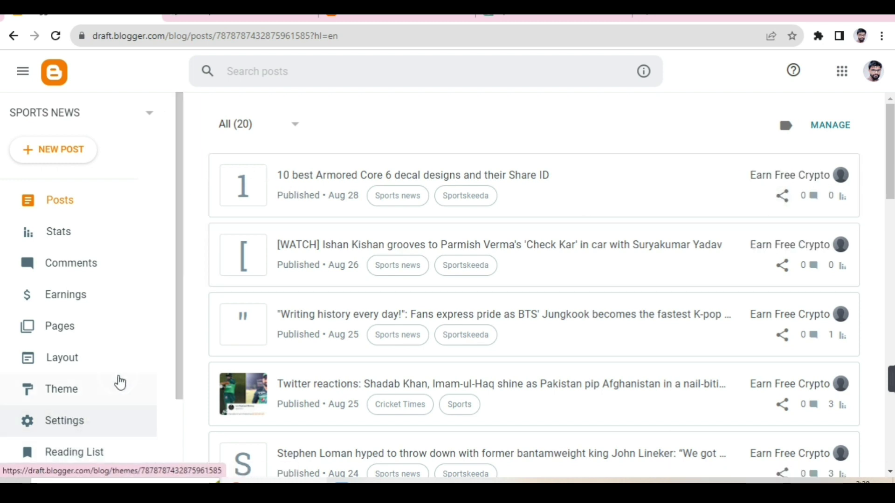
{"action": "left_click", "coordinate": [61, 428]}
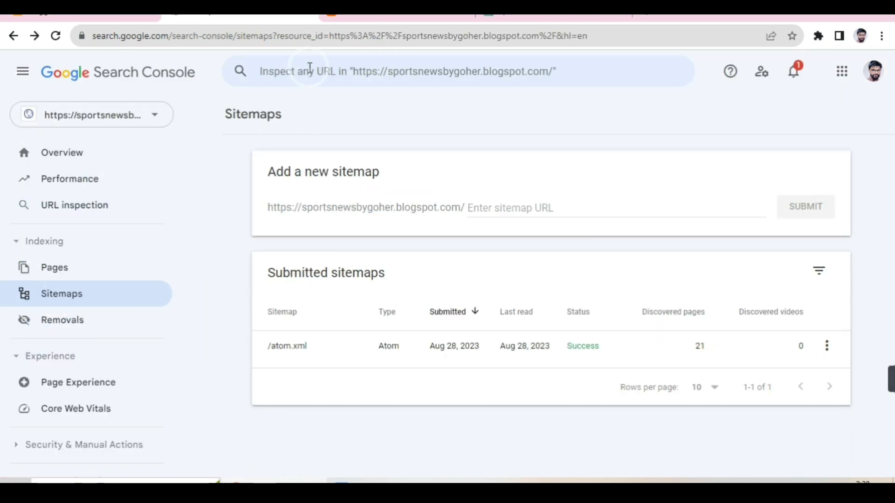
{"action": "left_click", "coordinate": [46, 205]}
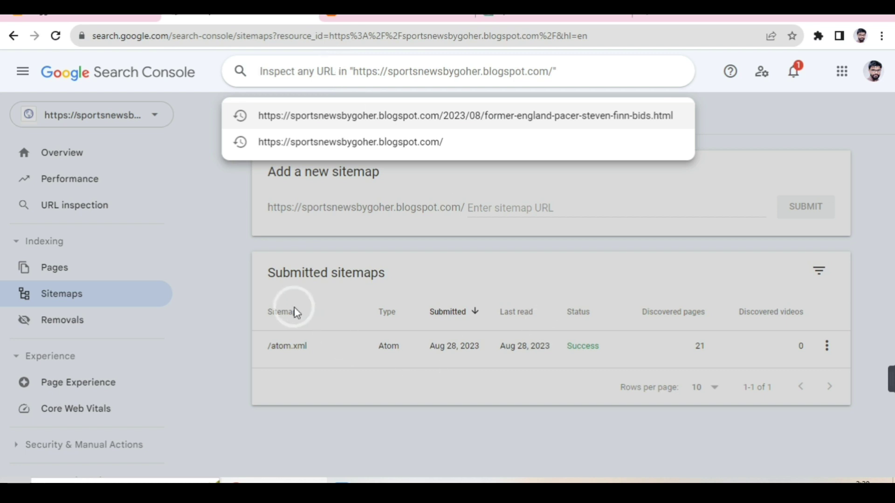
{"action": "left_click", "coordinate": [202, 208]}
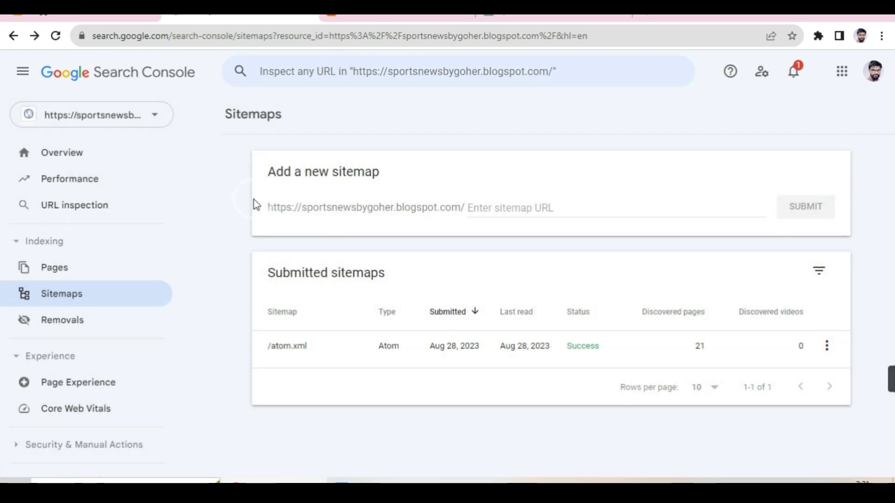
Switch to the live Sports News blog and examine its home page, including the featured posts, news sections and sidebar.
{"action": "left_click", "coordinate": [411, 18]}
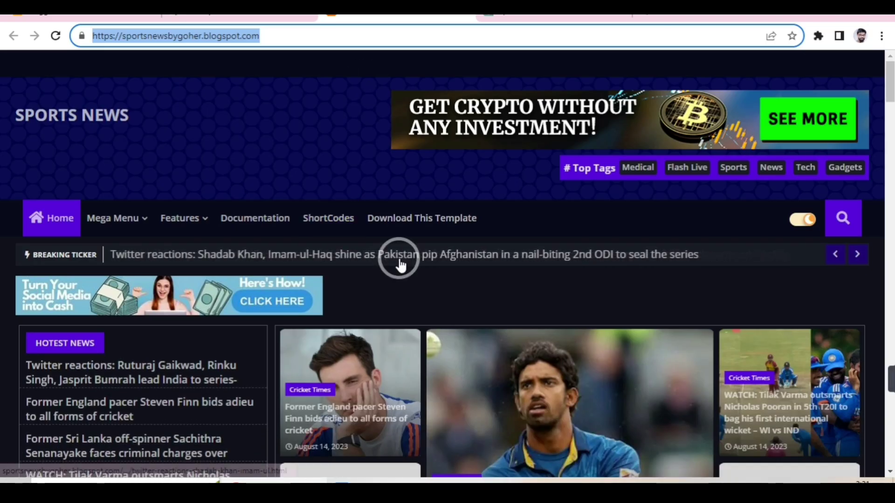
{"action": "scroll", "coordinate": [431, 242], "scroll_direction": "down", "scroll_amount": 12}
{"action": "scroll", "coordinate": [430, 242], "scroll_direction": "up", "scroll_amount": 10}
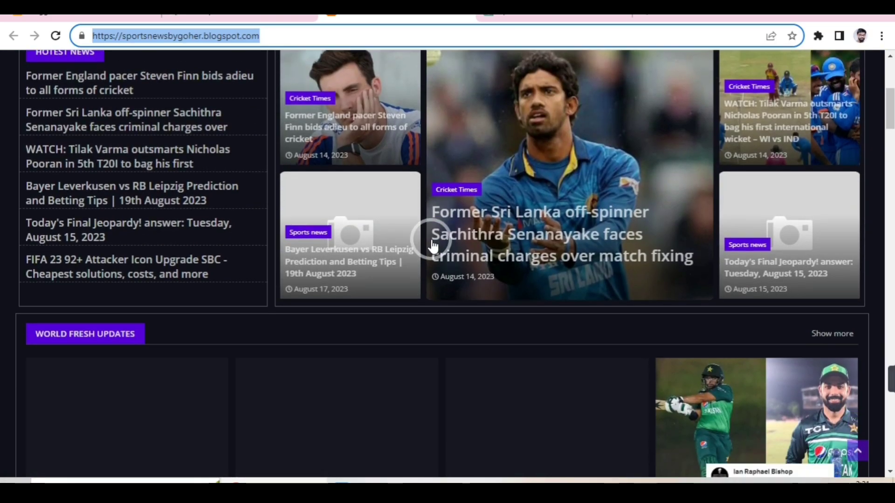
{"action": "scroll", "coordinate": [432, 245], "scroll_direction": "down", "scroll_amount": 4}
{"action": "scroll", "coordinate": [413, 210], "scroll_direction": "up", "scroll_amount": 3}
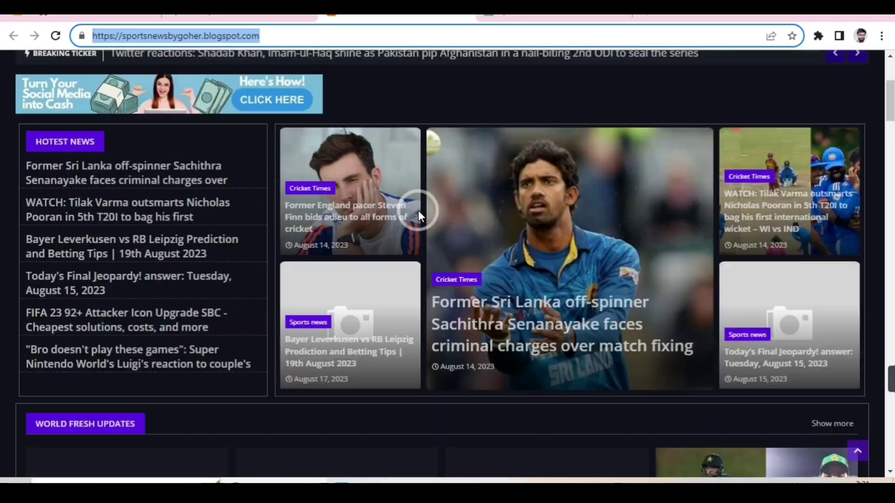
{"action": "scroll", "coordinate": [413, 209], "scroll_direction": "up", "scroll_amount": 2}
{"action": "scroll", "coordinate": [414, 210], "scroll_direction": "down", "scroll_amount": 6}
{"action": "left_click", "coordinate": [107, 18]}
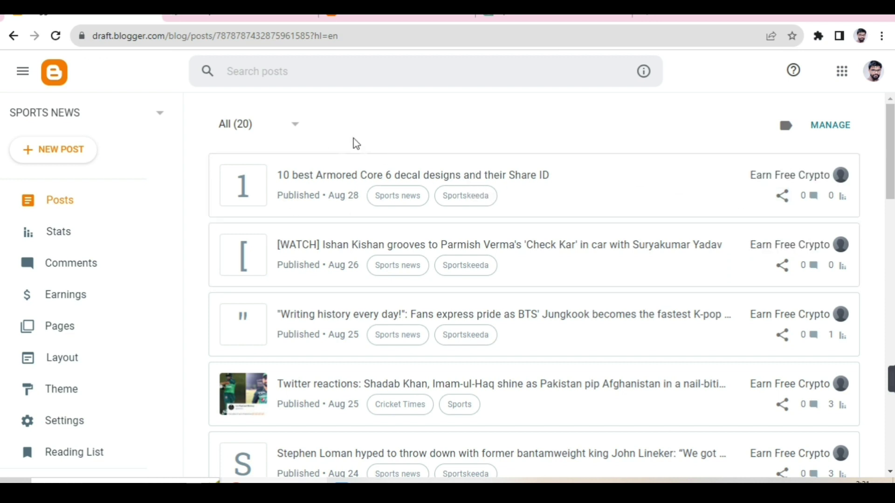
{"action": "left_click", "coordinate": [396, 18]}
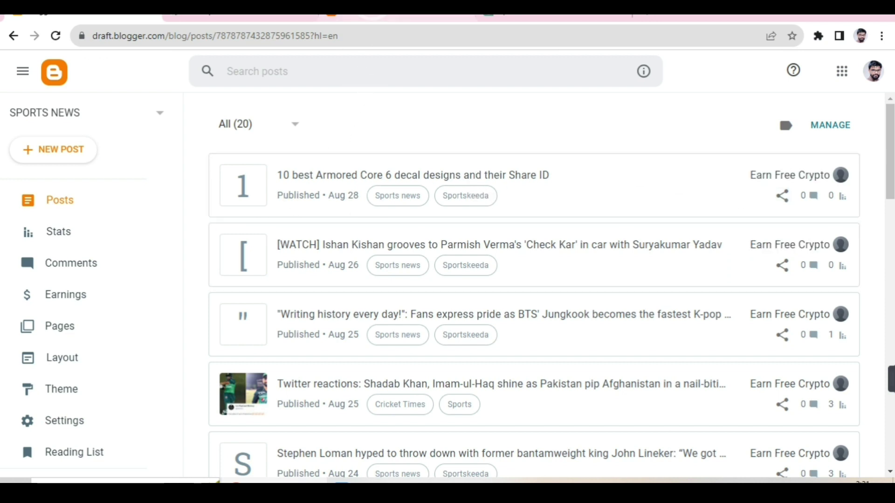
{"action": "scroll", "coordinate": [526, 175], "scroll_direction": "up", "scroll_amount": 5}
{"action": "scroll", "coordinate": [526, 174], "scroll_direction": "down", "scroll_amount": 5}
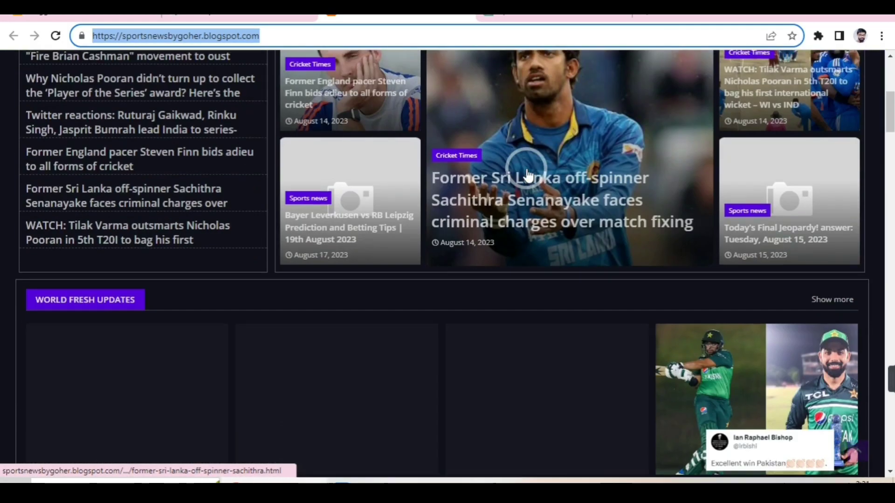
{"action": "scroll", "coordinate": [527, 175], "scroll_direction": "up", "scroll_amount": 6}
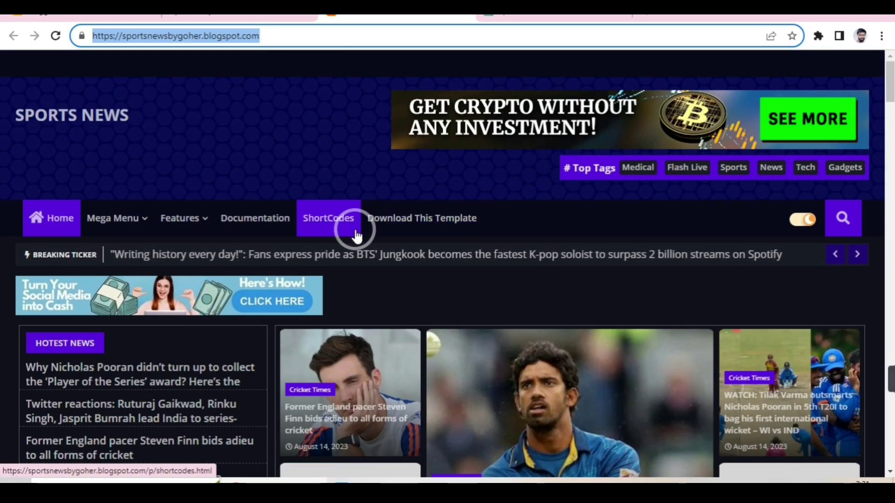
{"action": "scroll", "coordinate": [348, 205], "scroll_direction": "down", "scroll_amount": 7}
{"action": "scroll", "coordinate": [348, 205], "scroll_direction": "up", "scroll_amount": 7}
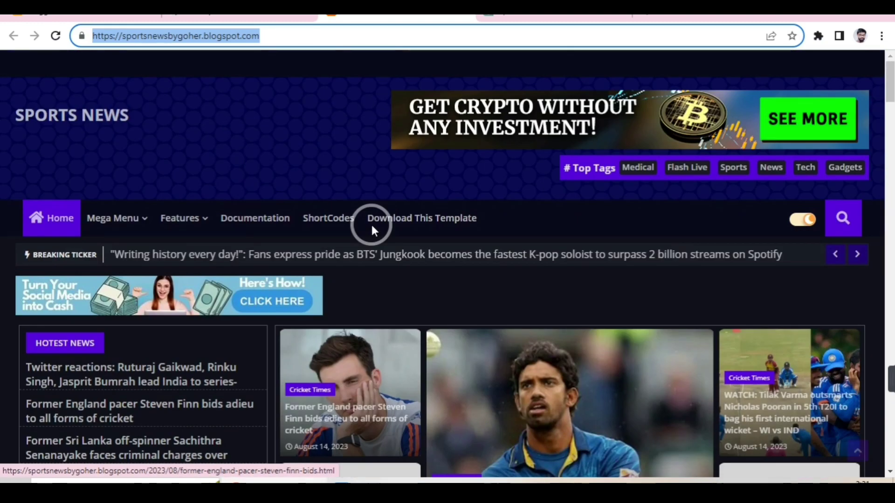
{"action": "scroll", "coordinate": [377, 224], "scroll_direction": "down", "scroll_amount": 12}
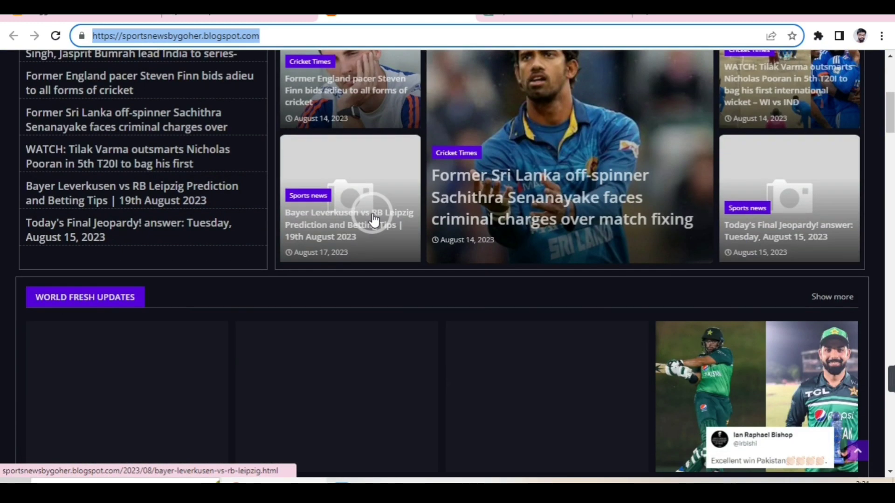
{"action": "scroll", "coordinate": [373, 219], "scroll_direction": "up", "scroll_amount": 5}
{"action": "scroll", "coordinate": [373, 219], "scroll_direction": "up", "scroll_amount": 3}
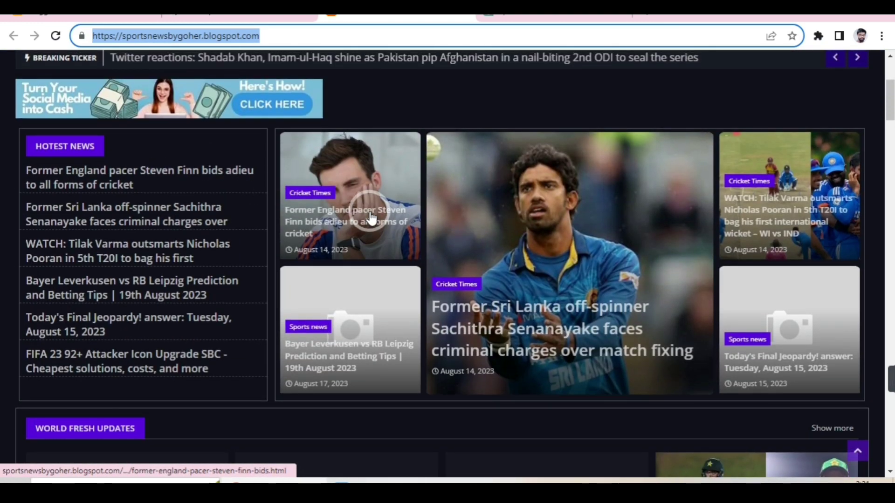
{"action": "scroll", "coordinate": [370, 217], "scroll_direction": "up", "scroll_amount": 4}
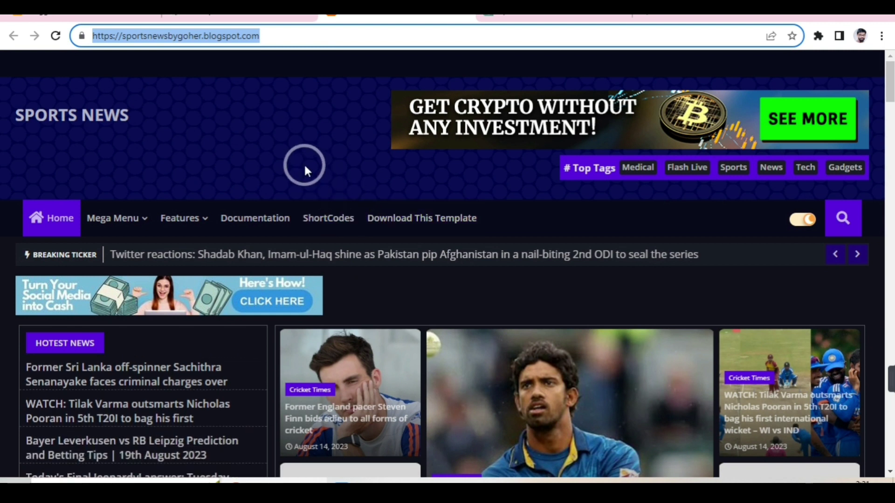
{"action": "left_click", "coordinate": [321, 41]}
{"action": "left_click", "coordinate": [321, 41]}
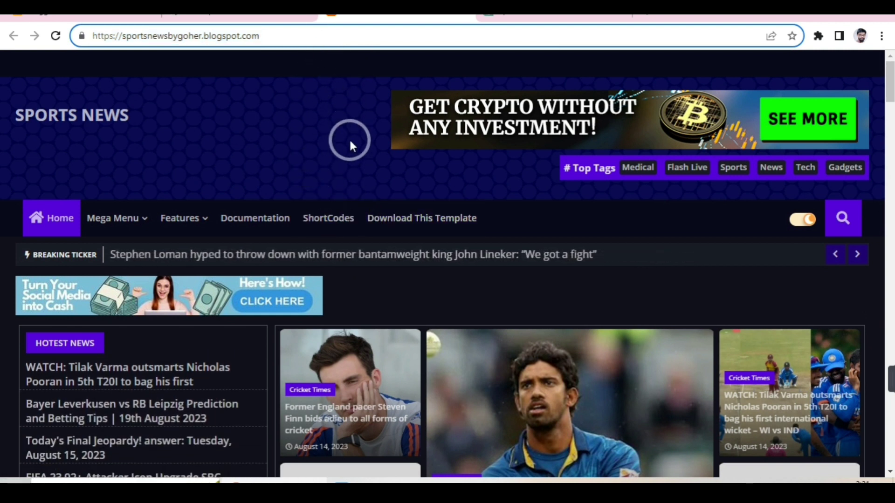
{"action": "scroll", "coordinate": [347, 163], "scroll_direction": "down", "scroll_amount": 5}
{"action": "scroll", "coordinate": [347, 192], "scroll_direction": "down", "scroll_amount": 15}
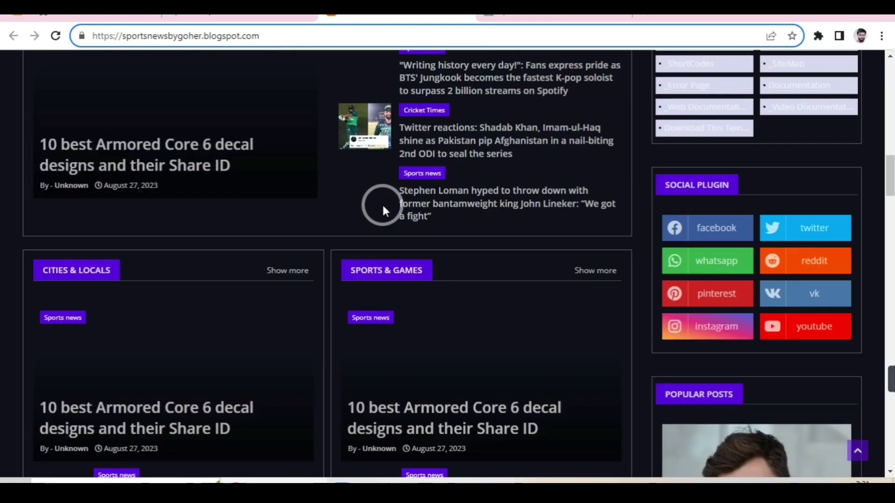
{"action": "scroll", "coordinate": [383, 210], "scroll_direction": "up", "scroll_amount": 15}
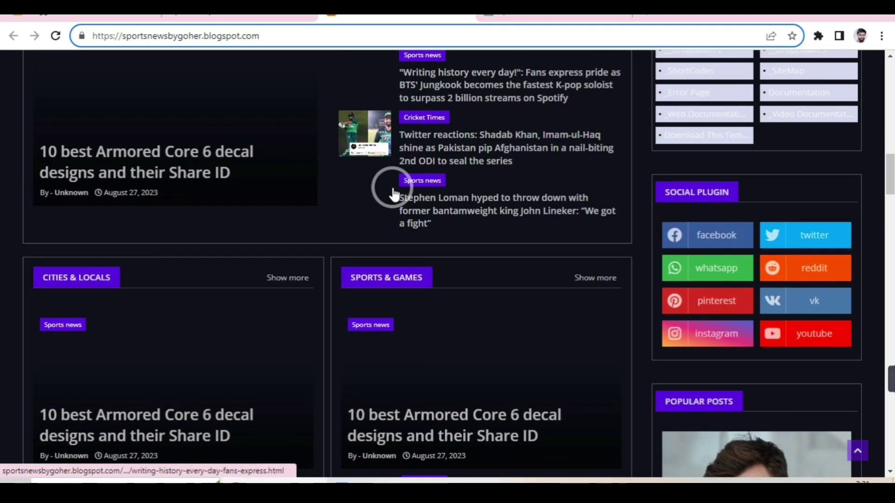
{"action": "scroll", "coordinate": [387, 177], "scroll_direction": "up", "scroll_amount": 10}
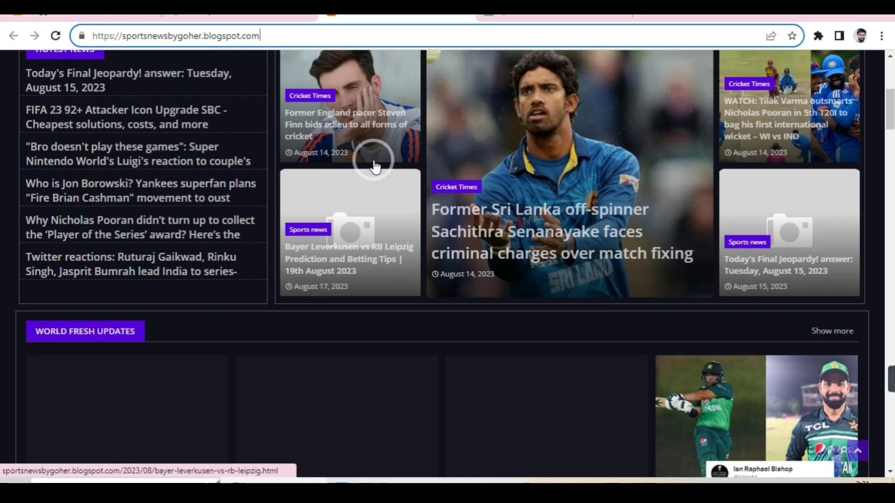